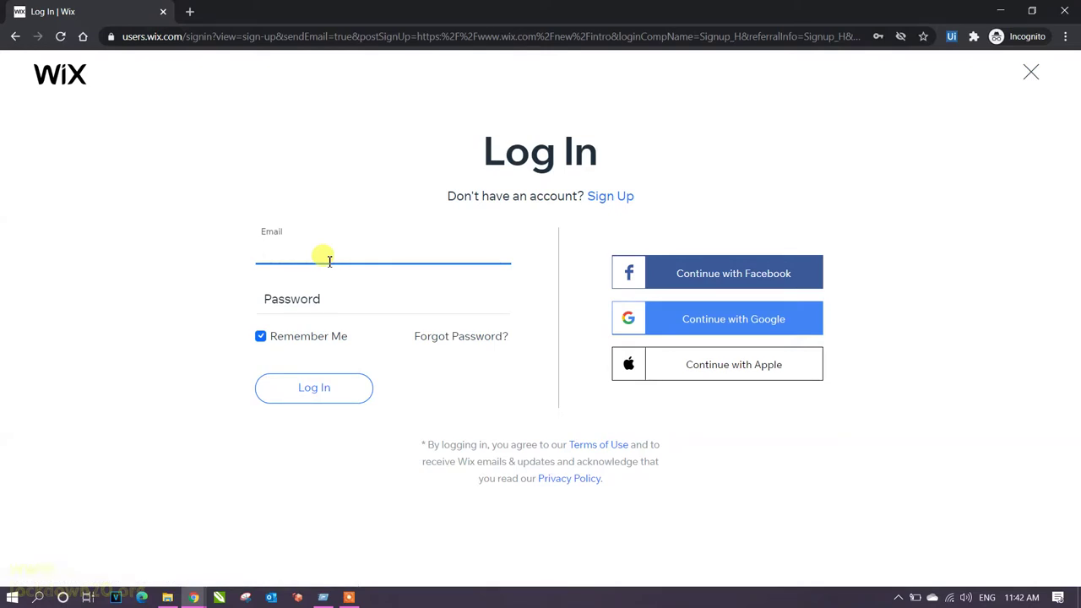
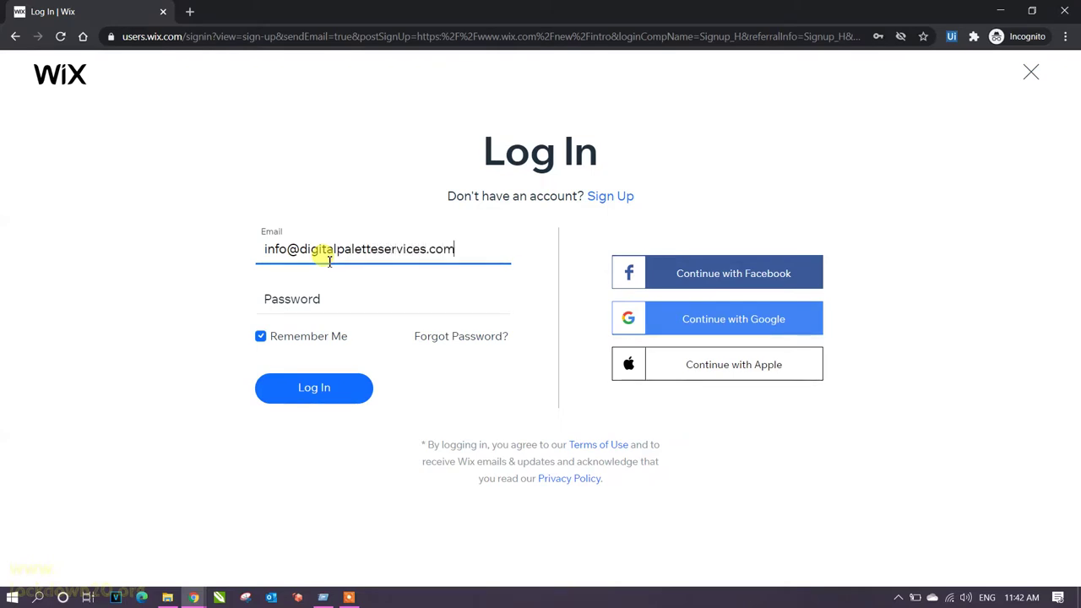
Enter the account e-mail and password on the Wix login form and submit it.
{"action": "key", "text": "Tab"}
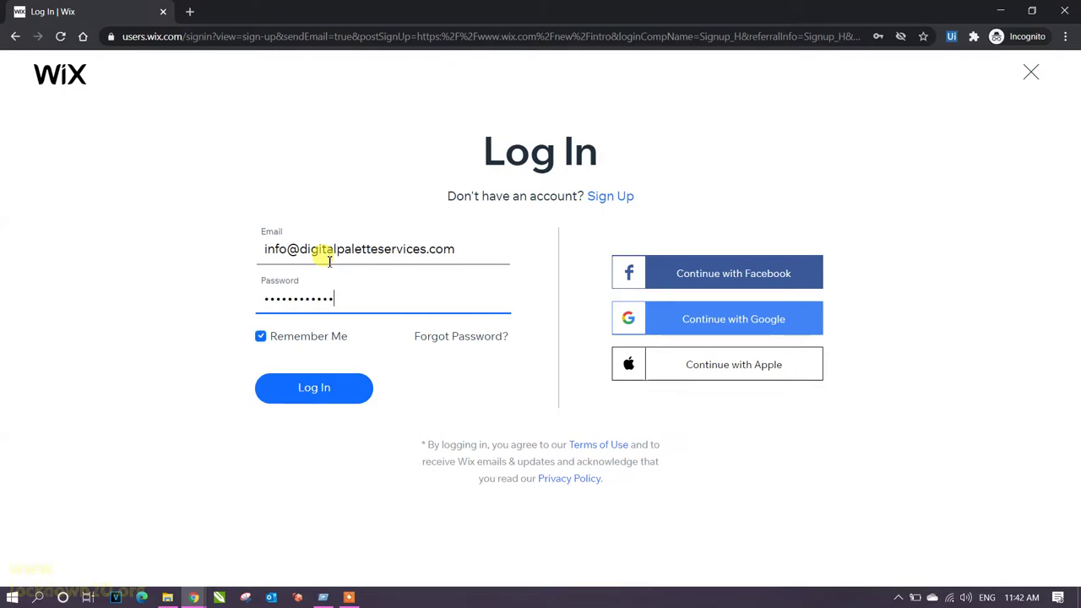
{"action": "type", "text": "••"}
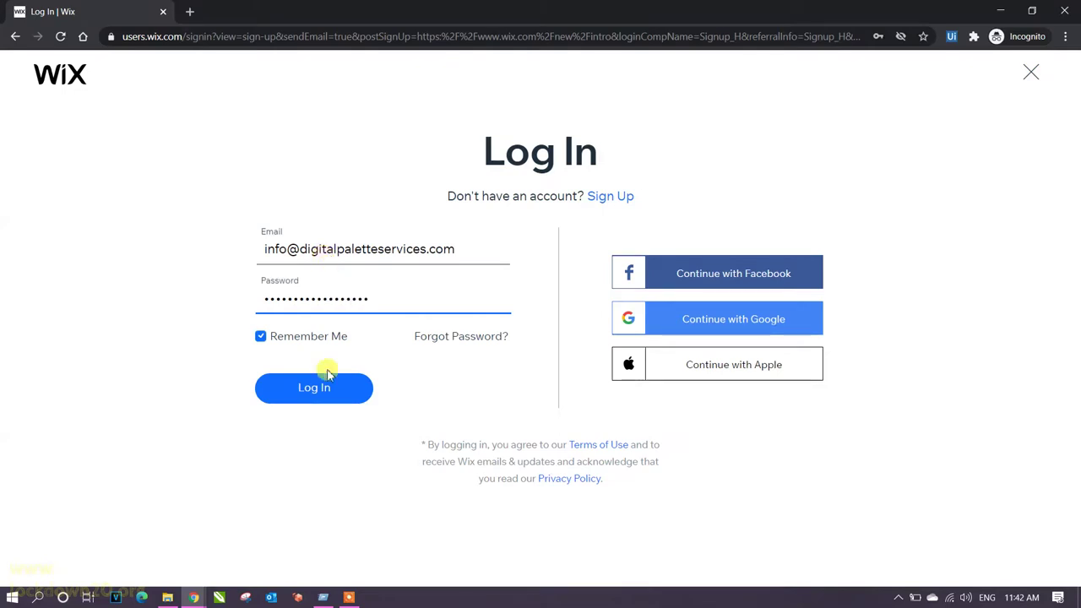
{"action": "left_click", "coordinate": [328, 391]}
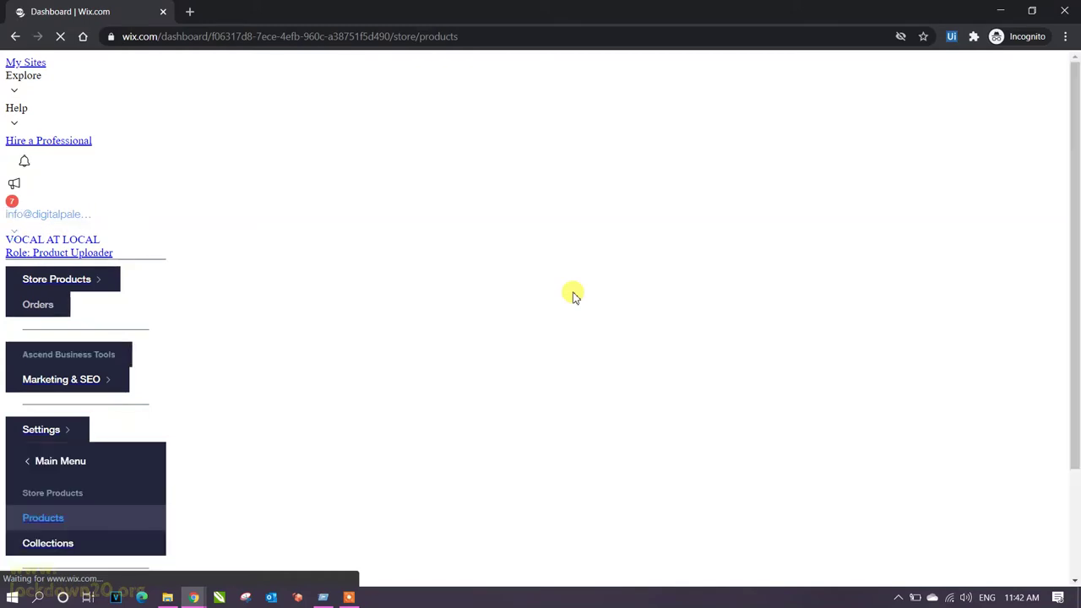
Open the store's Products page listing the 79 existing products.
{"action": "left_click", "coordinate": [899, 598]}
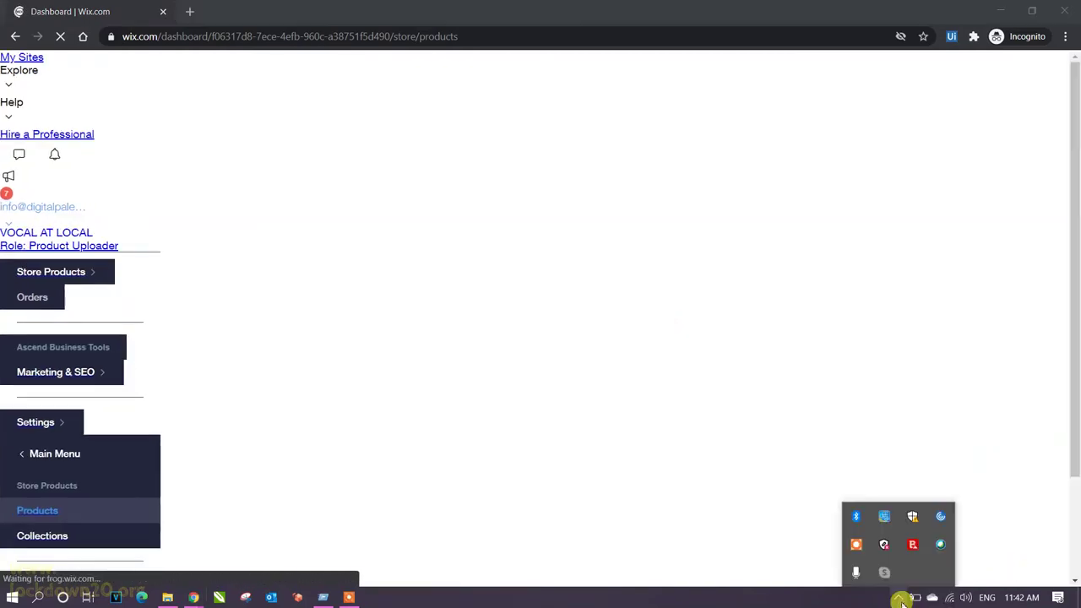
{"action": "left_click", "coordinate": [856, 545]}
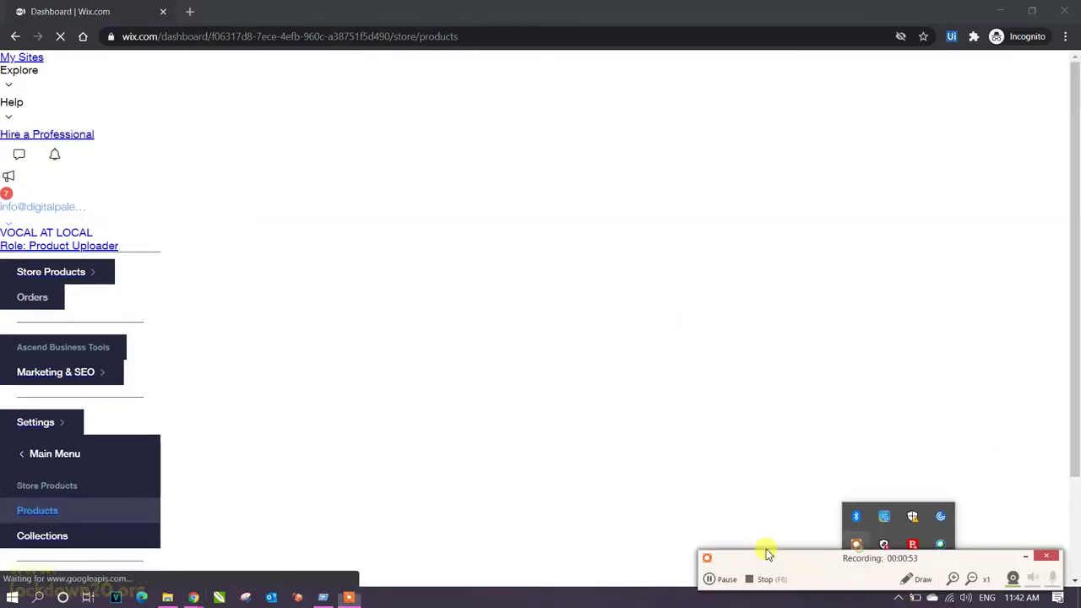
{"action": "left_click", "coordinate": [712, 583]}
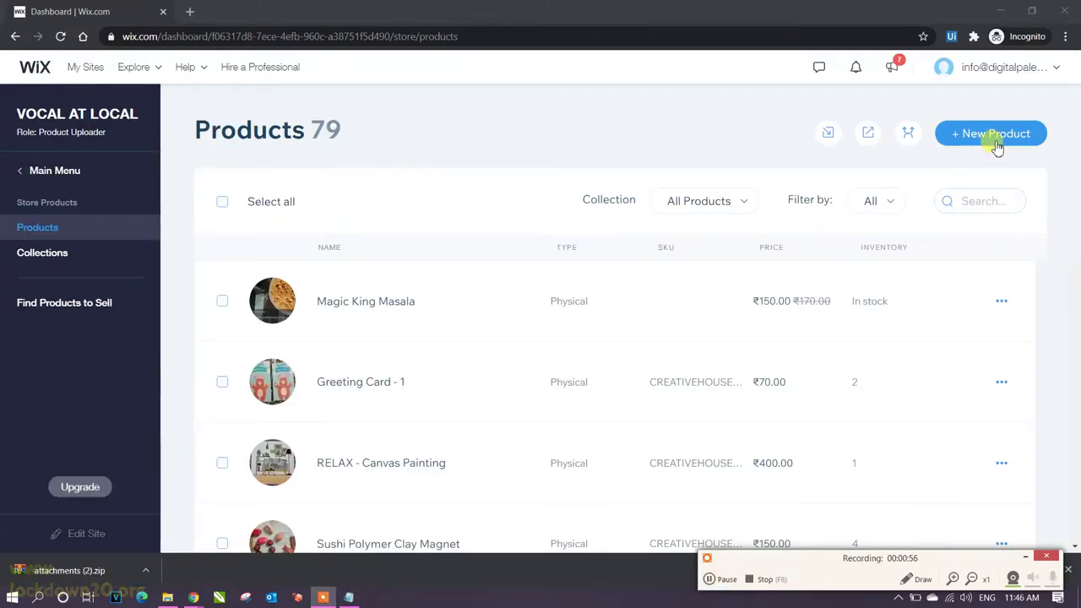
Create a new physical product and open the Downloads folder of product photos.
{"action": "left_click", "coordinate": [985, 133]}
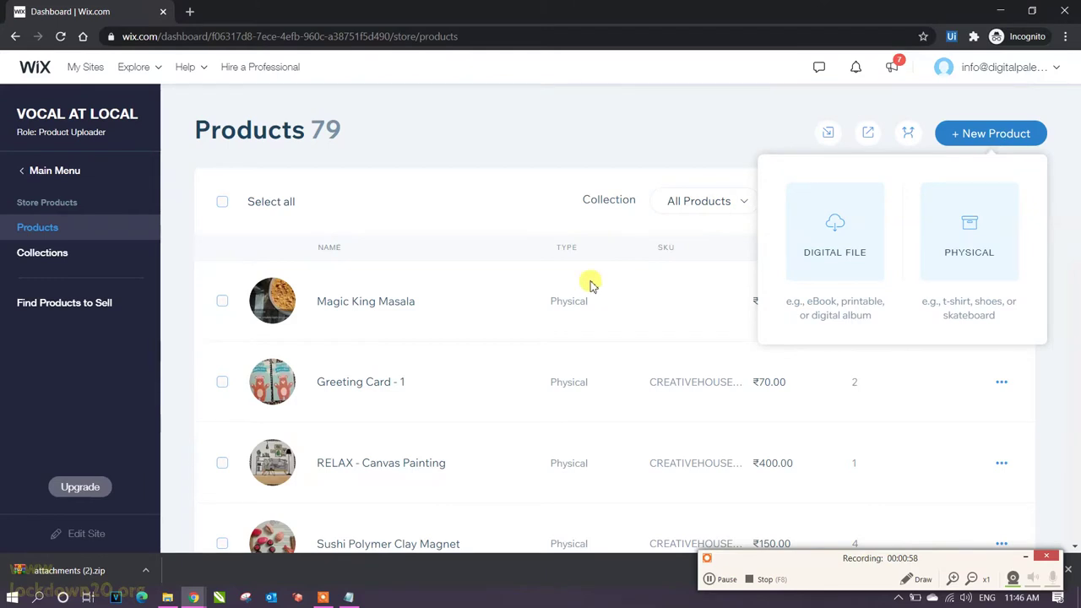
{"action": "left_click", "coordinate": [980, 263]}
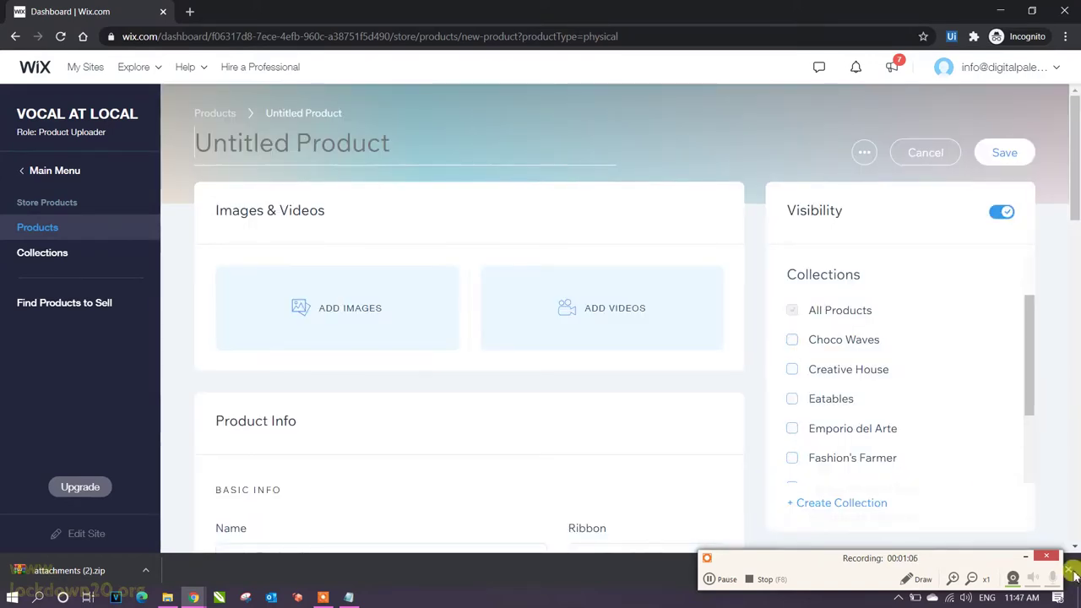
{"action": "left_click", "coordinate": [1070, 574]}
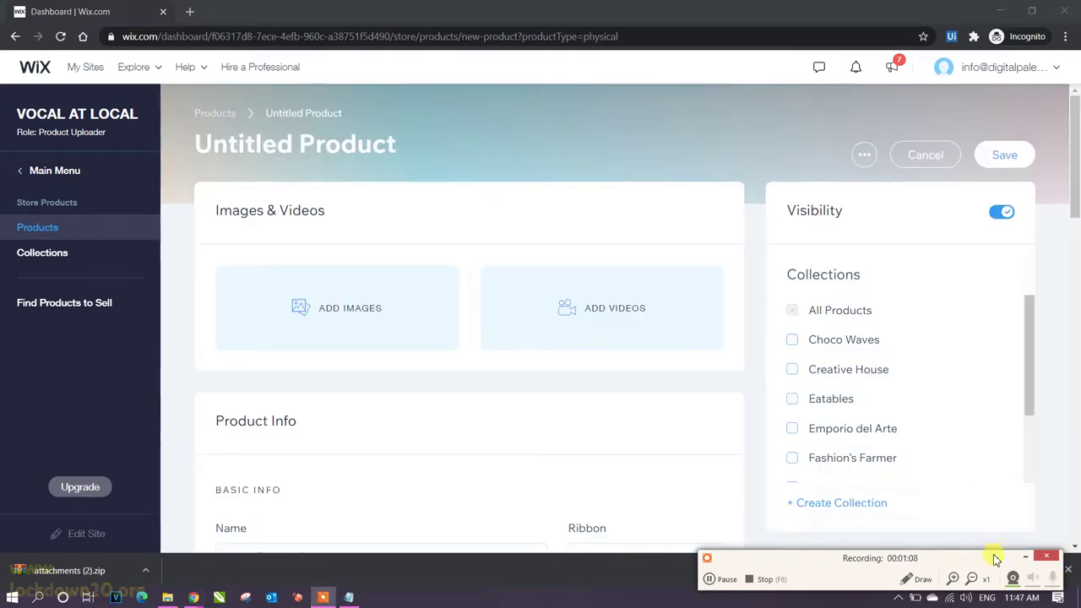
{"action": "left_click", "coordinate": [1070, 572]}
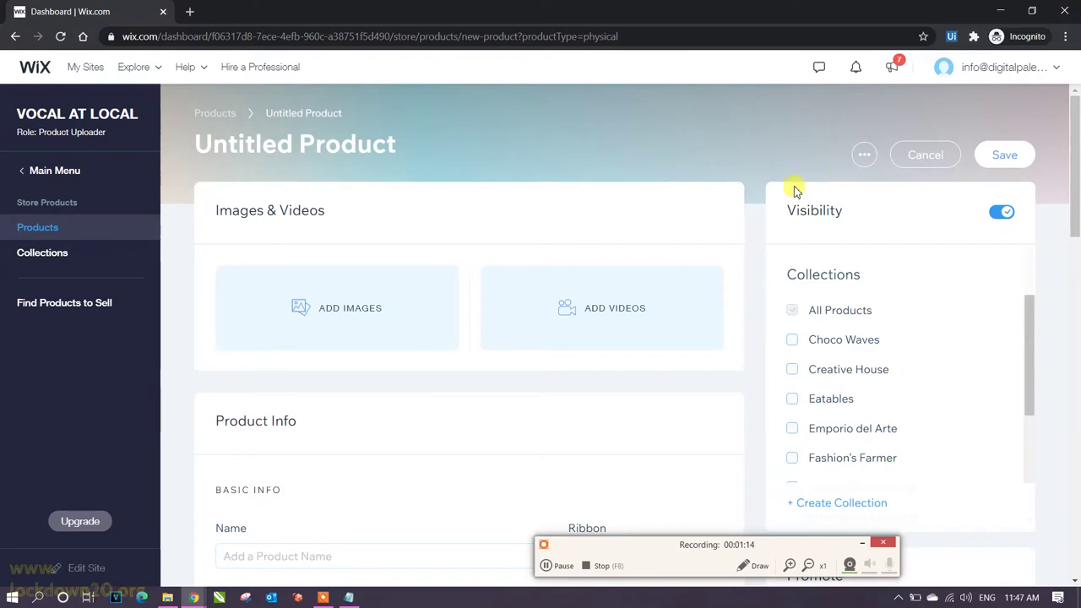
{"action": "left_click", "coordinate": [401, 290]}
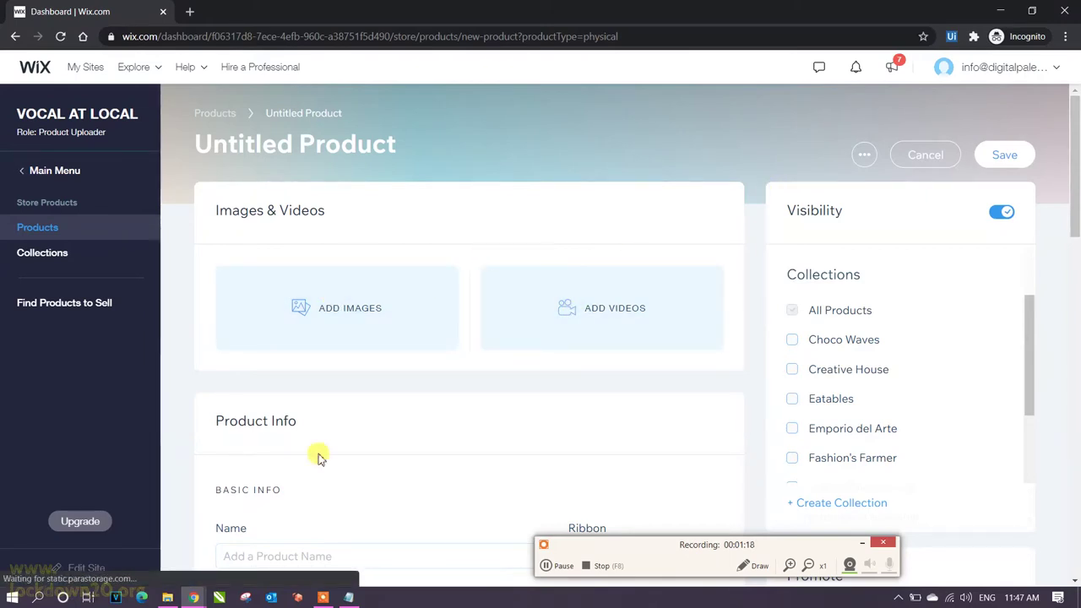
{"action": "left_click", "coordinate": [168, 597]}
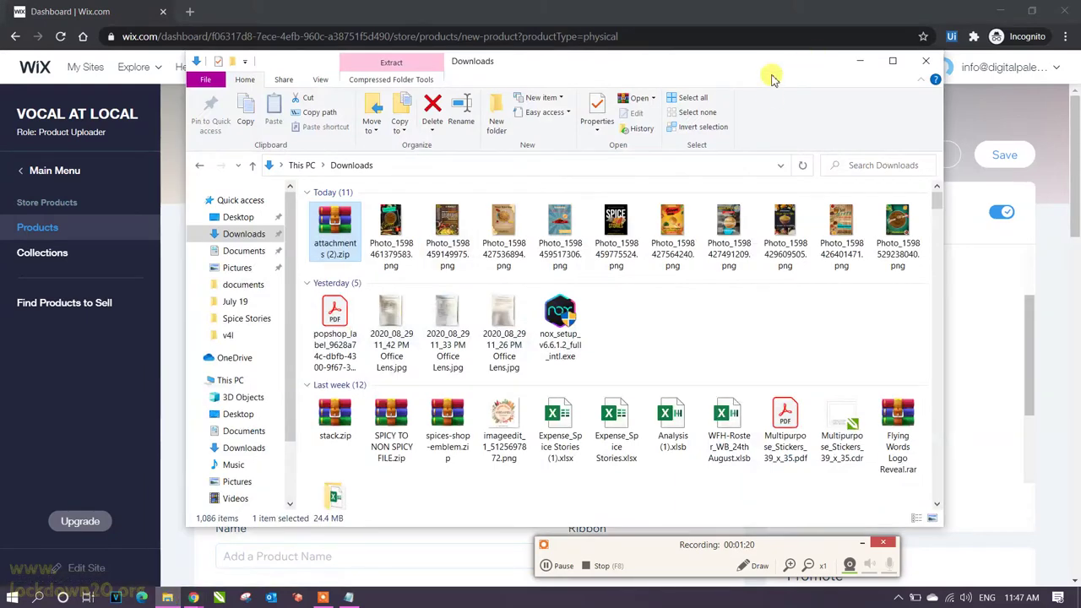
Open the product image picker and show the Downloads photos as large icons.
{"action": "left_click_drag", "start_coordinate": [772, 74], "coordinate": [780, 432]}
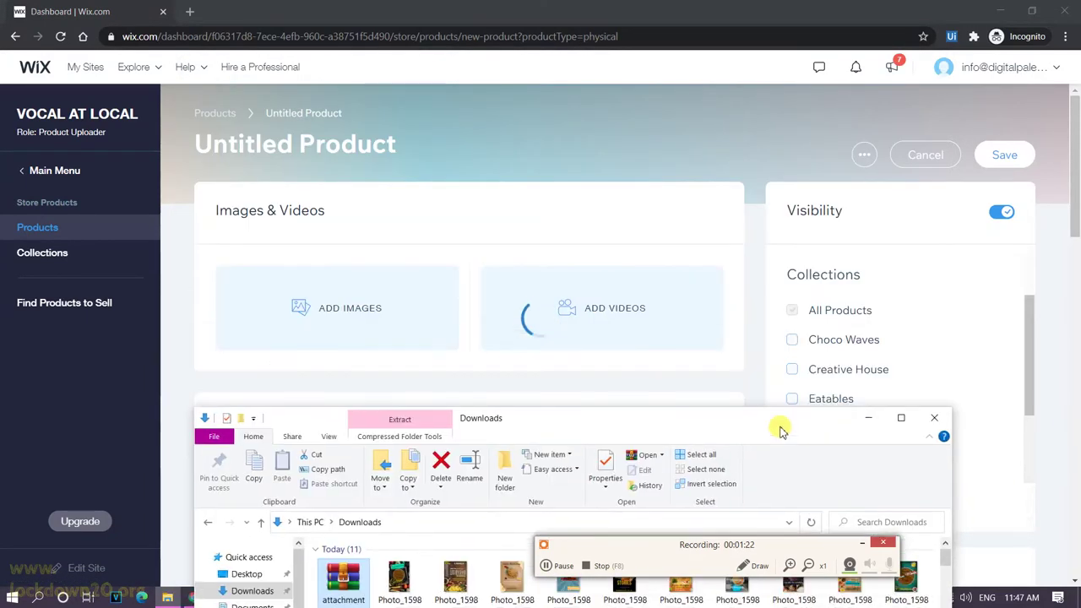
{"action": "left_click", "coordinate": [558, 300]}
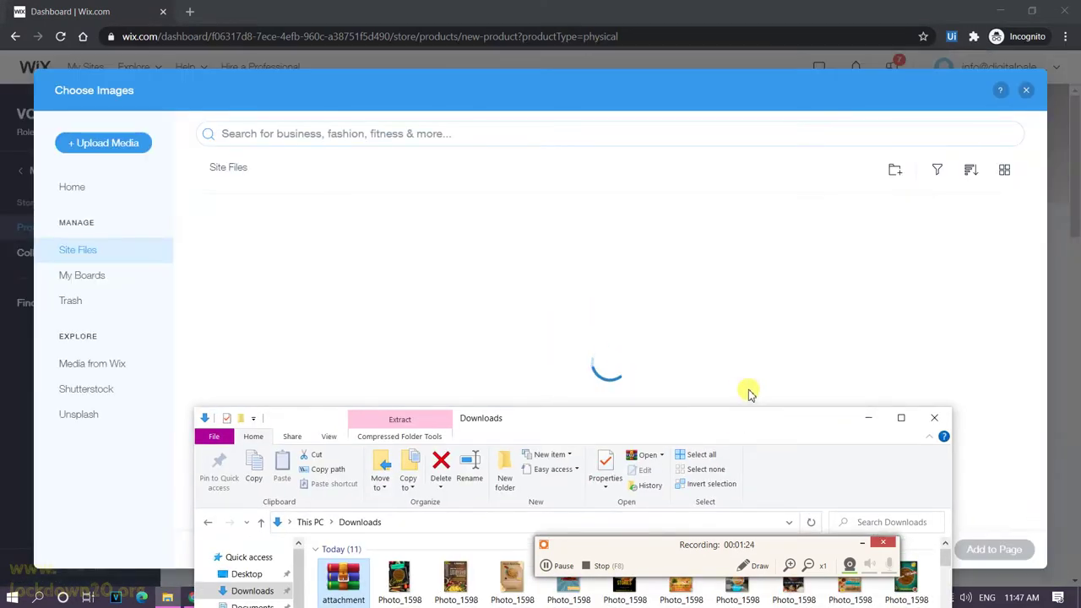
{"action": "left_click_drag", "start_coordinate": [739, 425], "coordinate": [848, 193]}
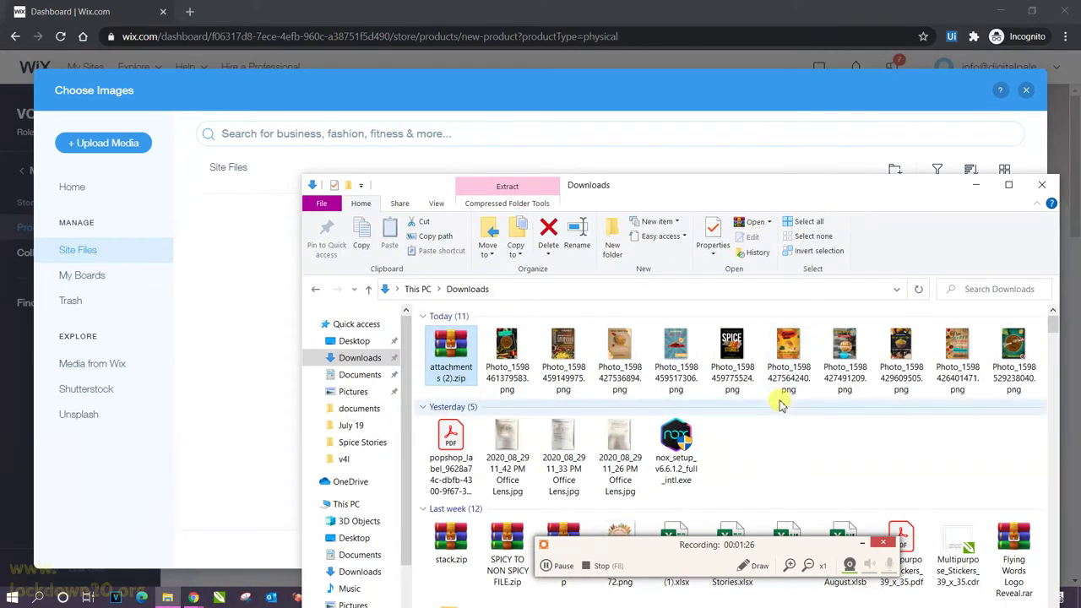
{"action": "left_click", "coordinate": [789, 363]}
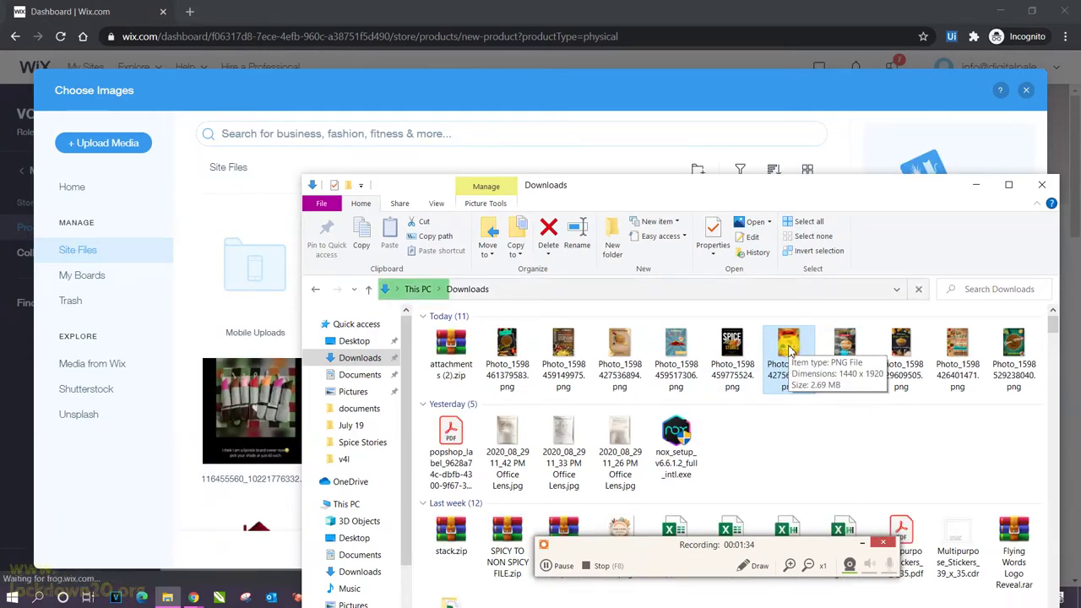
{"action": "key", "text": "ctrl+shift+5"}
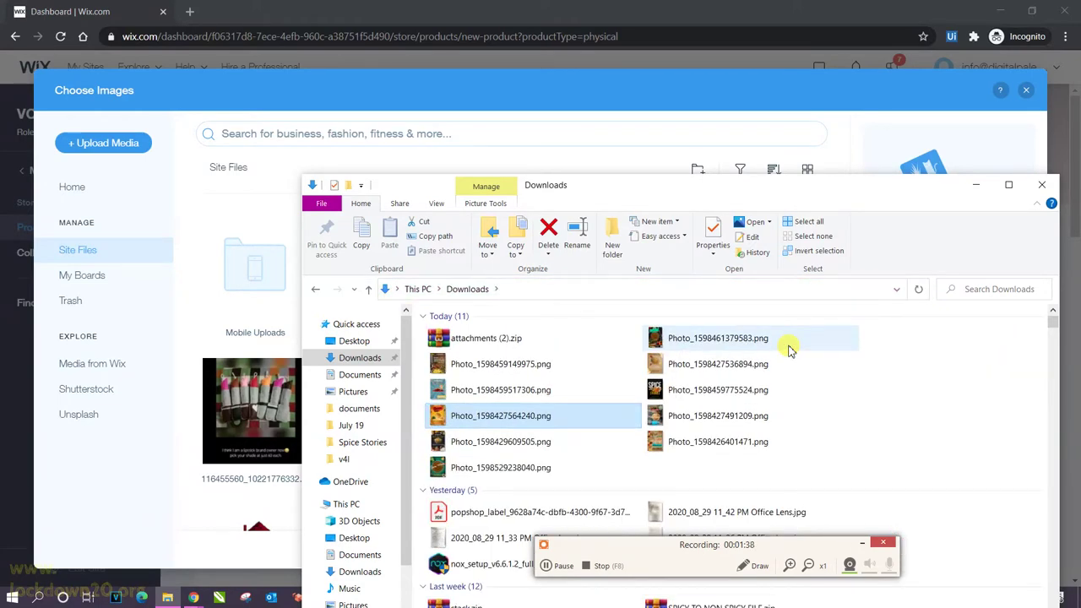
{"action": "left_click", "coordinate": [486, 203]}
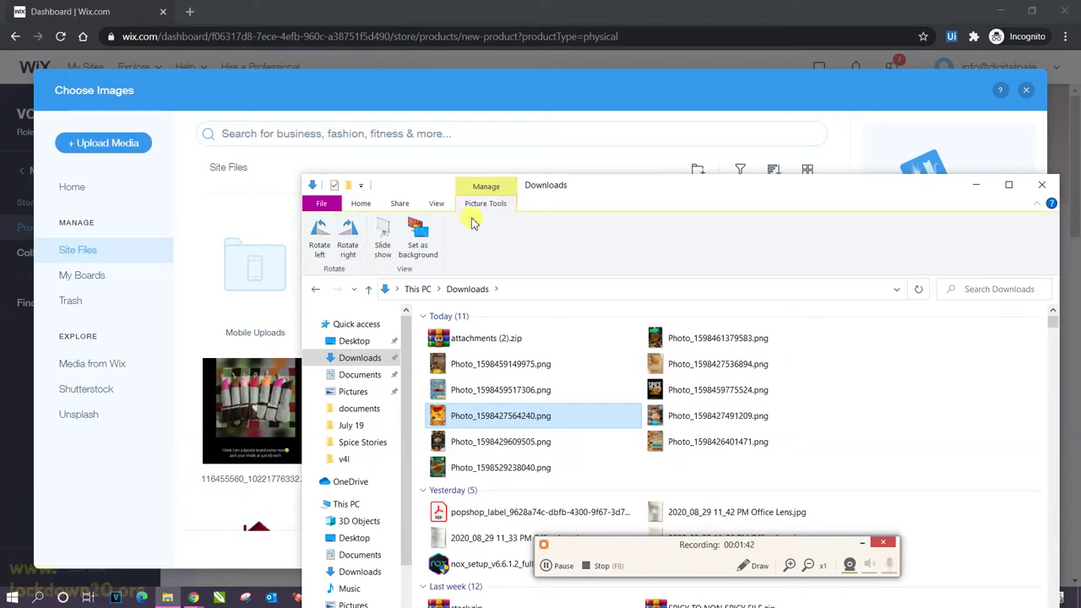
{"action": "left_click", "coordinate": [436, 205]}
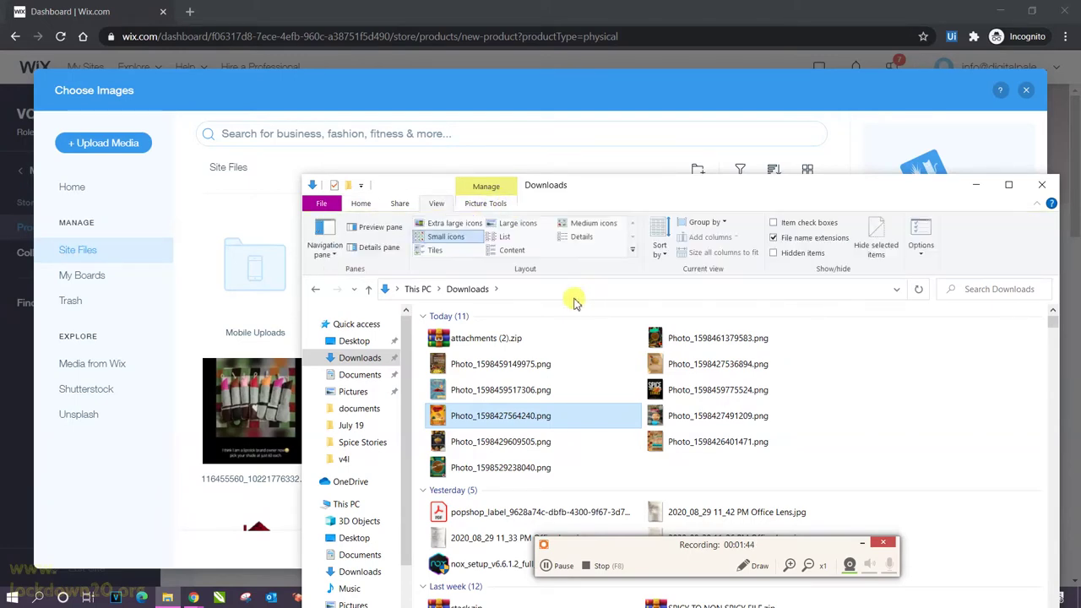
{"action": "left_click", "coordinate": [516, 224]}
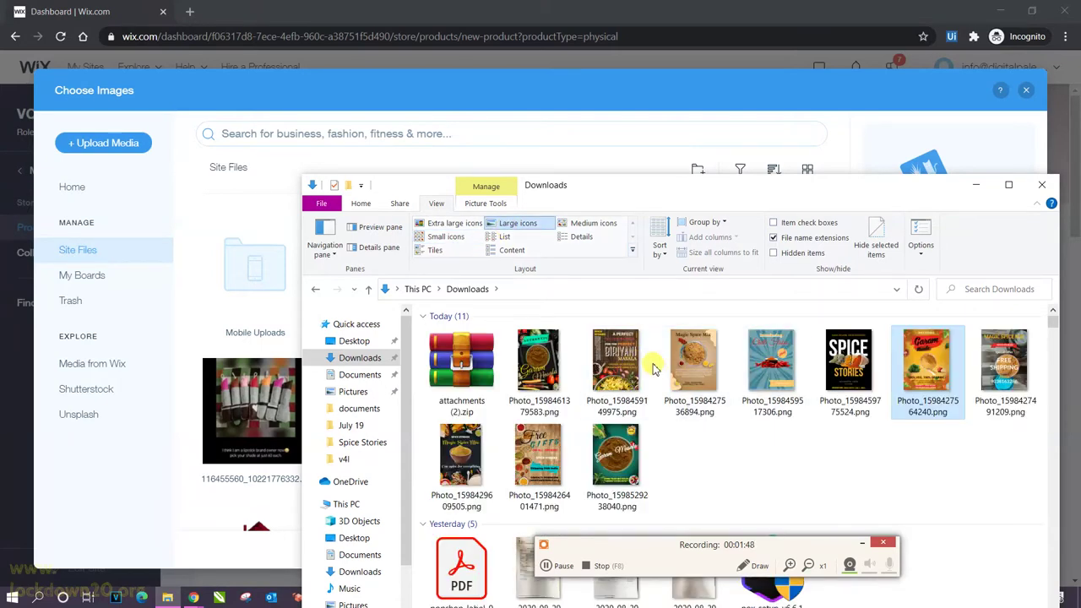
Select four product photos and drag them into the Wix Choose Images dialog.
{"action": "left_click", "coordinate": [539, 372]}
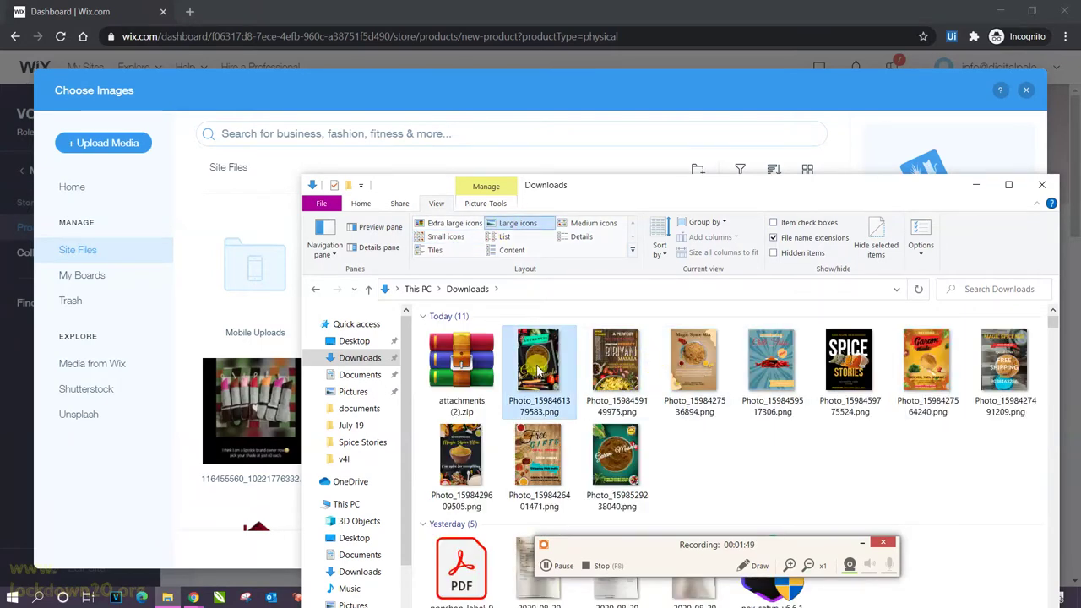
{"action": "left_click", "coordinate": [615, 456], "text": "ctrl"}
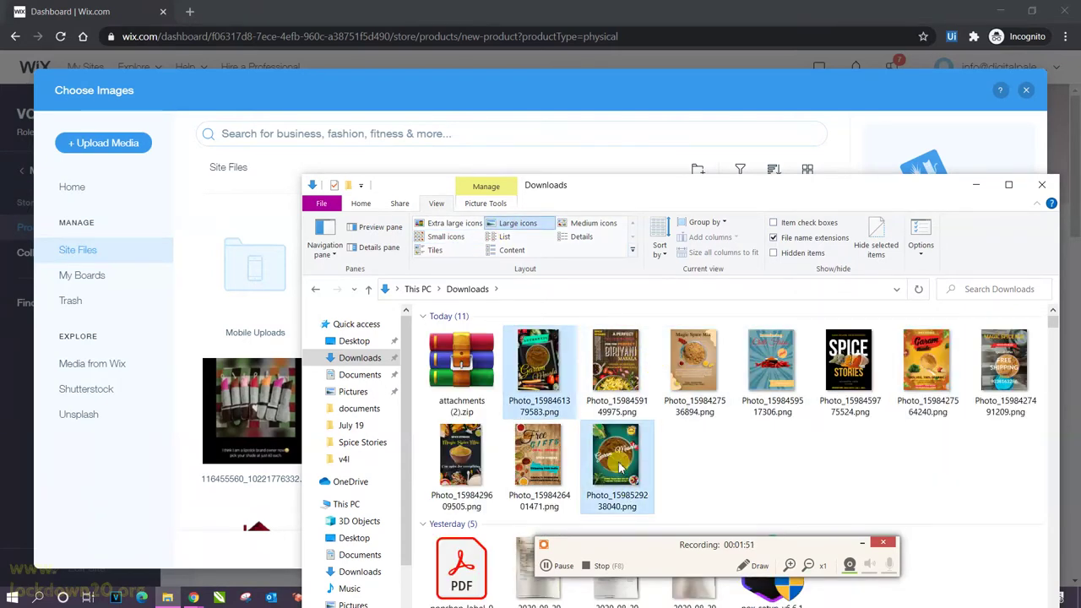
{"action": "left_click", "coordinate": [929, 384], "text": "ctrl"}
{"action": "left_click", "coordinate": [534, 466], "text": "ctrl"}
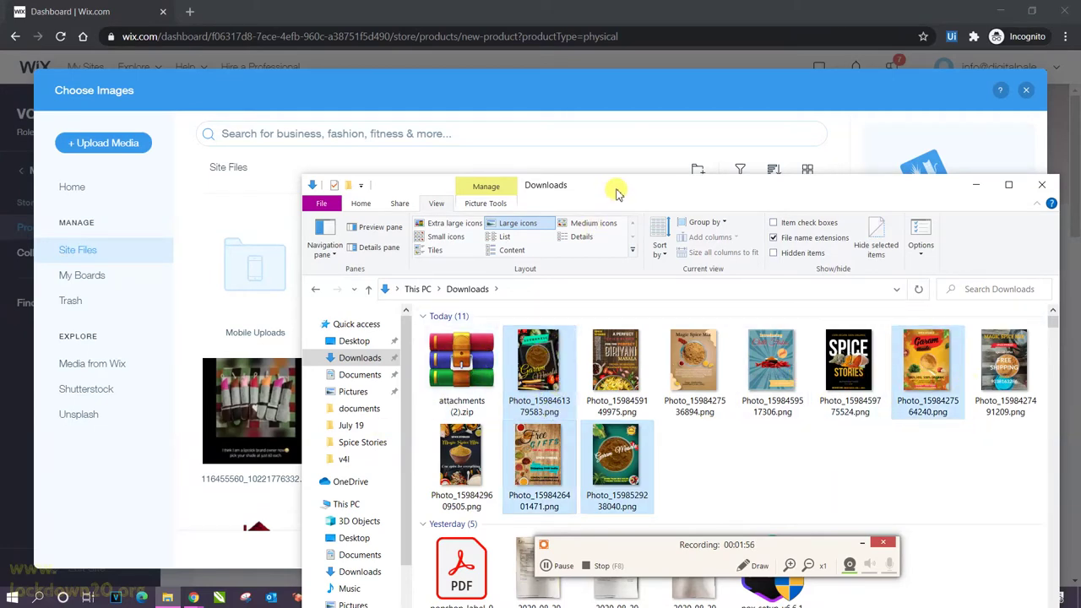
{"action": "left_click_drag", "start_coordinate": [616, 193], "coordinate": [853, 301]}
{"action": "left_click_drag", "start_coordinate": [782, 468], "coordinate": [370, 280]}
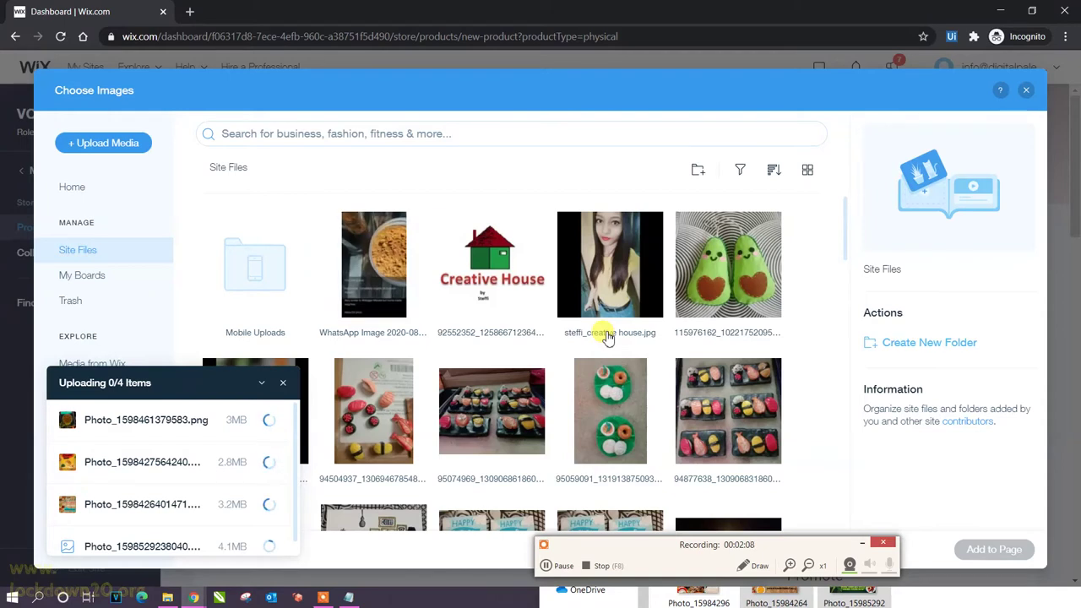
Select the four newly uploaded photos, excluding the WhatsApp image, and add them to the product.
{"action": "mouse_move", "coordinate": [168, 456]}
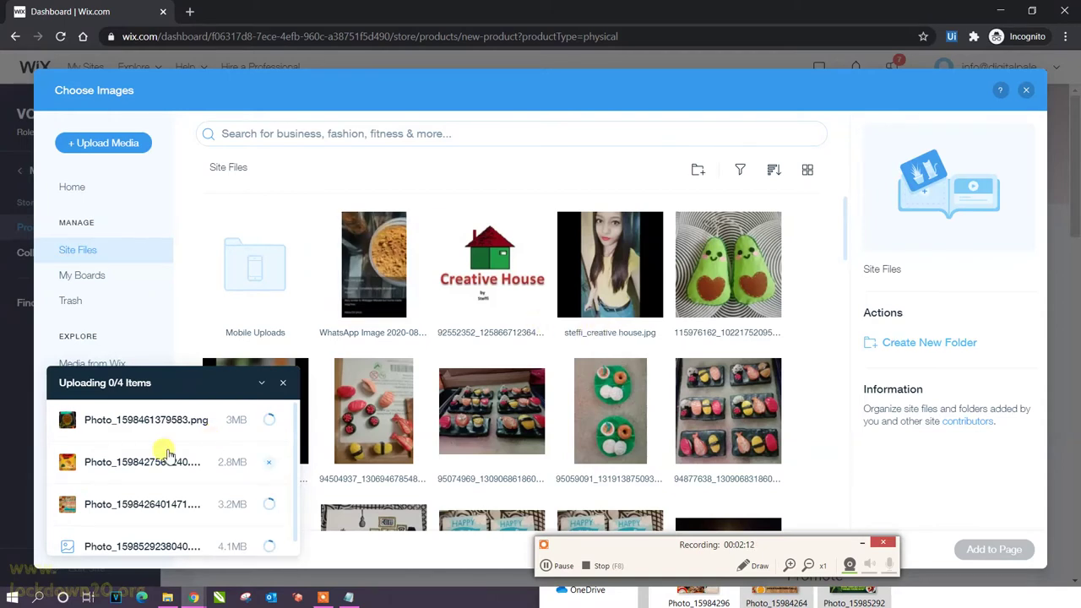
{"action": "left_click", "coordinate": [540, 568]}
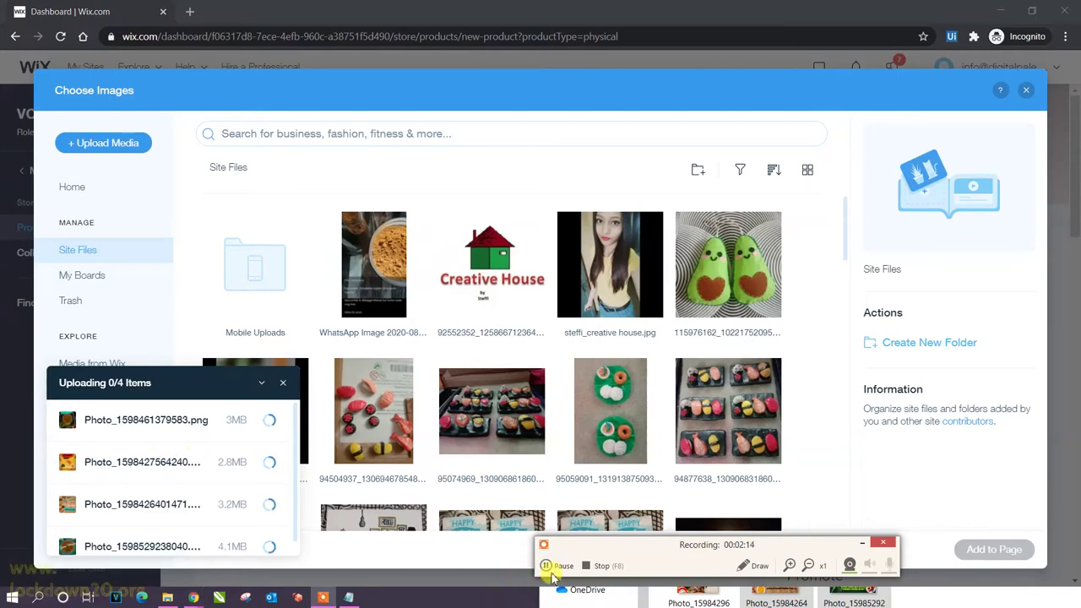
{"action": "left_click", "coordinate": [262, 390]}
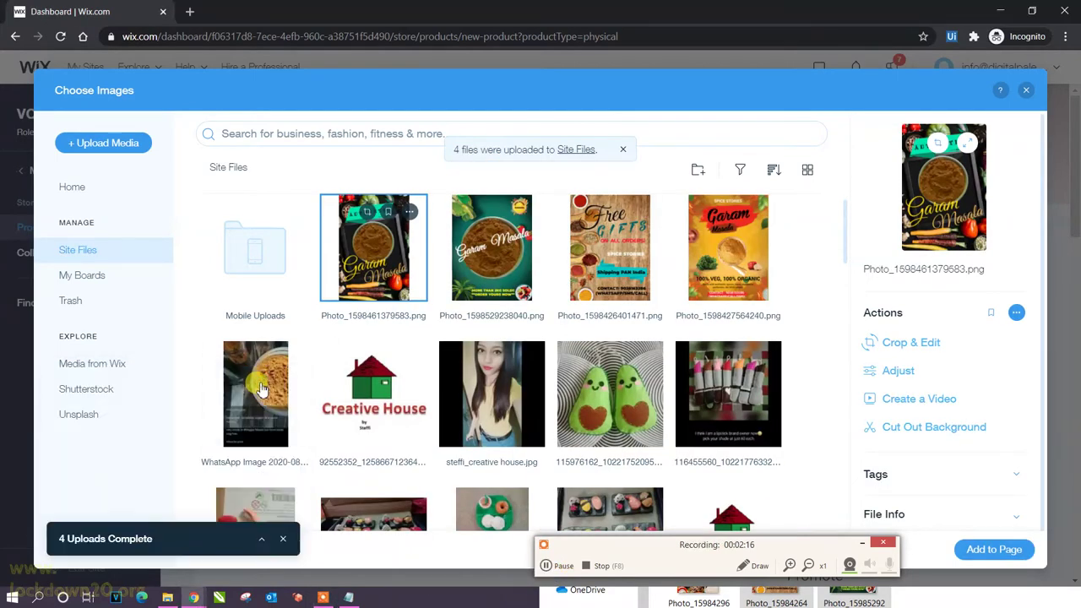
{"action": "left_click", "coordinate": [722, 258]}
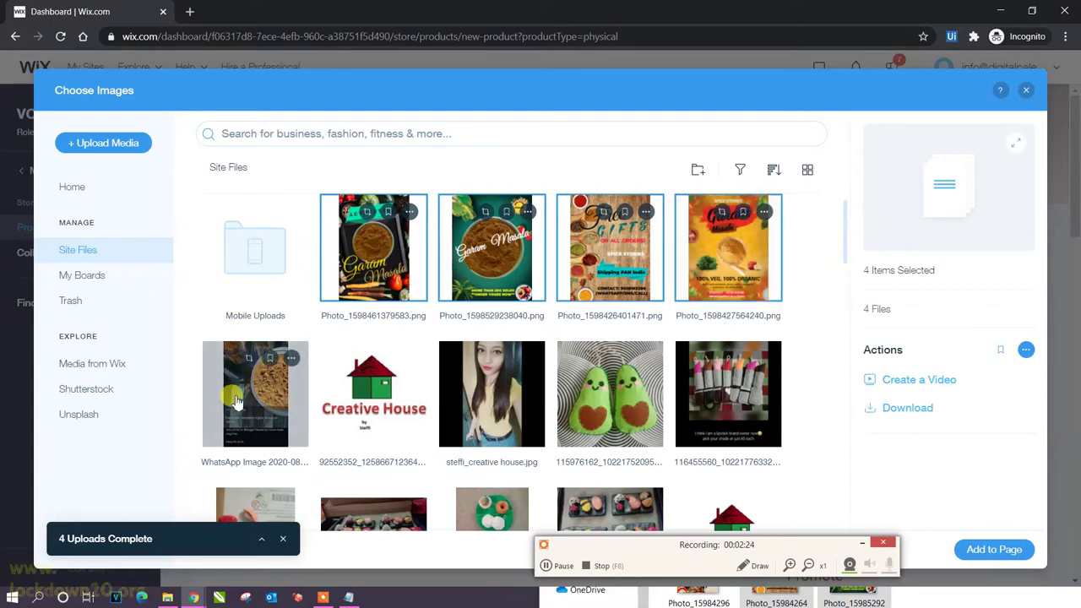
{"action": "left_click", "coordinate": [267, 403]}
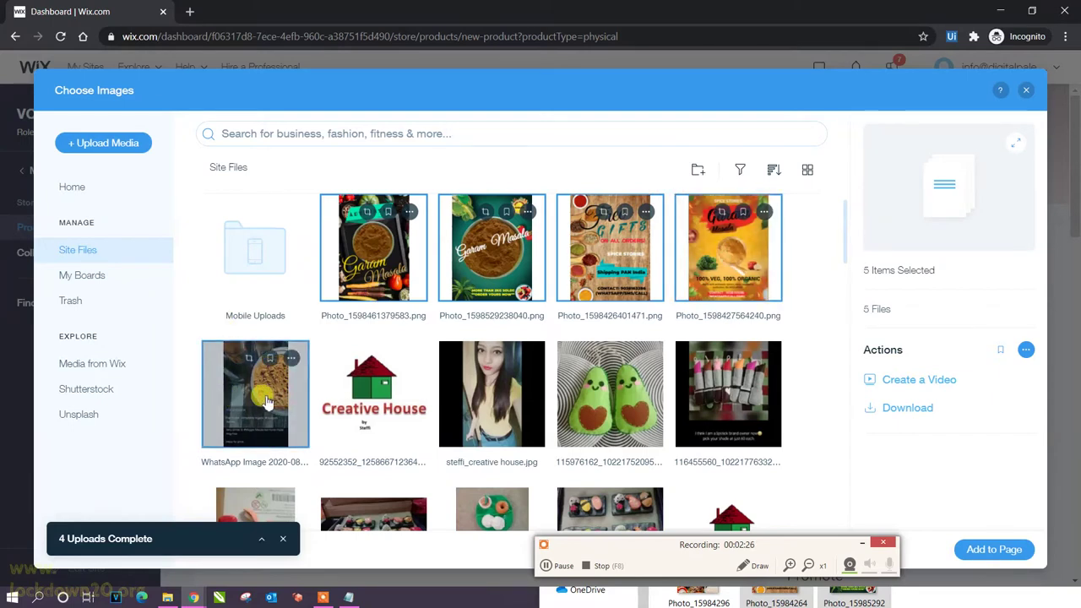
{"action": "left_click", "coordinate": [267, 403]}
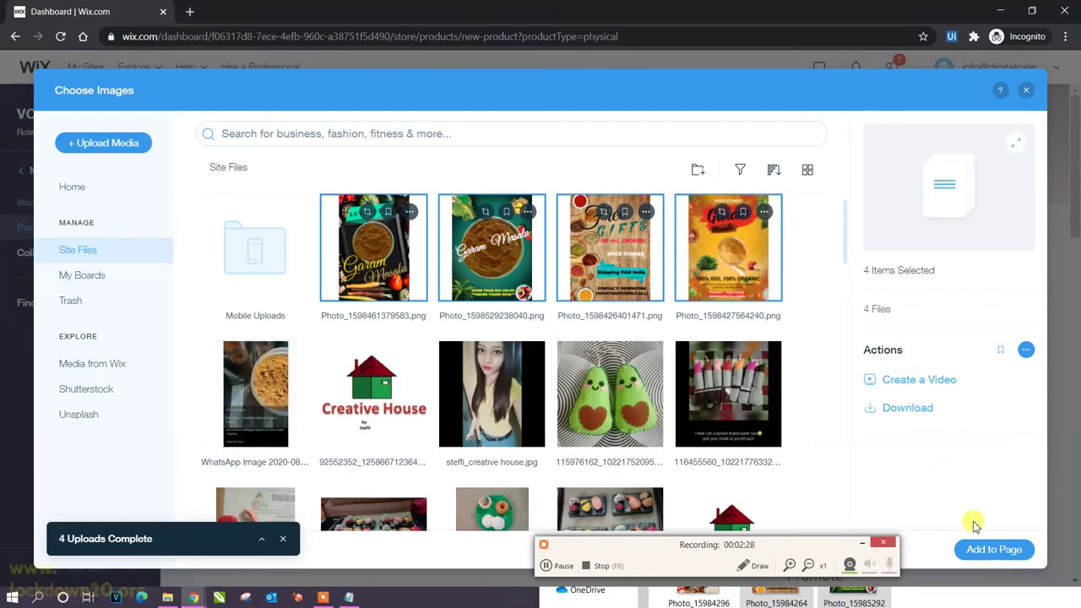
{"action": "left_click", "coordinate": [982, 549]}
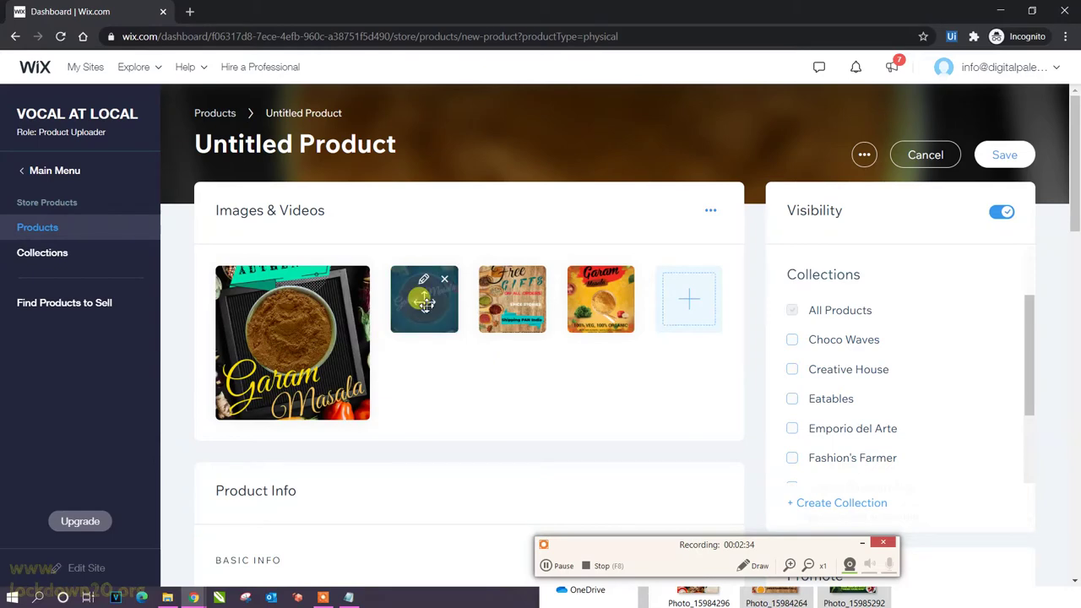
Drag the teal Garam Masala photo into the main image slot.
{"action": "left_click_drag", "start_coordinate": [418, 299], "coordinate": [295, 348]}
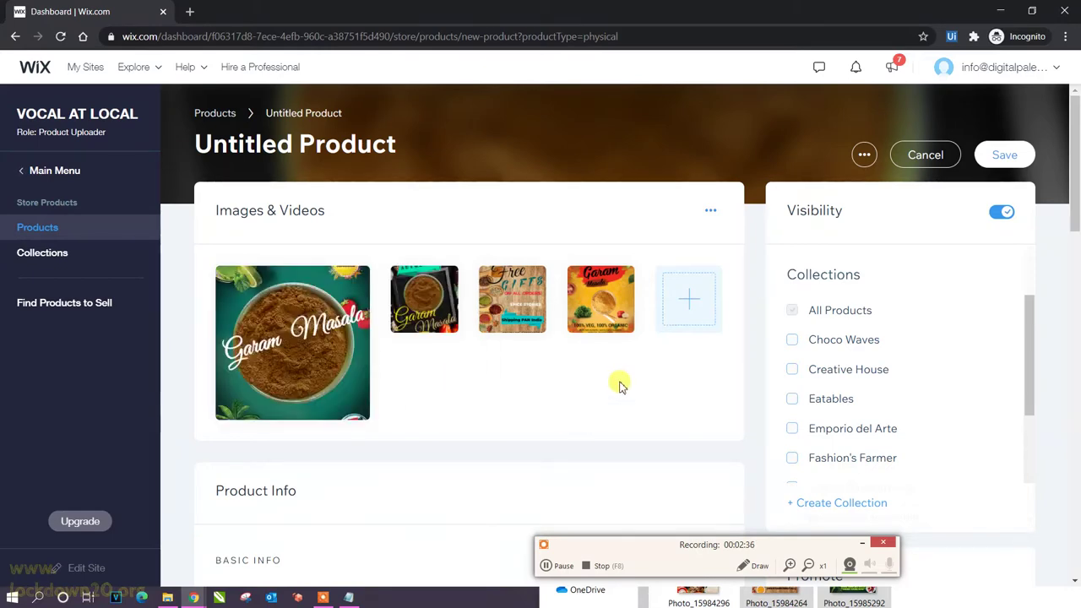
{"action": "scroll", "coordinate": [639, 376], "scroll_direction": "down", "scroll_amount": 1}
{"action": "scroll", "coordinate": [428, 410], "scroll_direction": "down", "scroll_amount": 7}
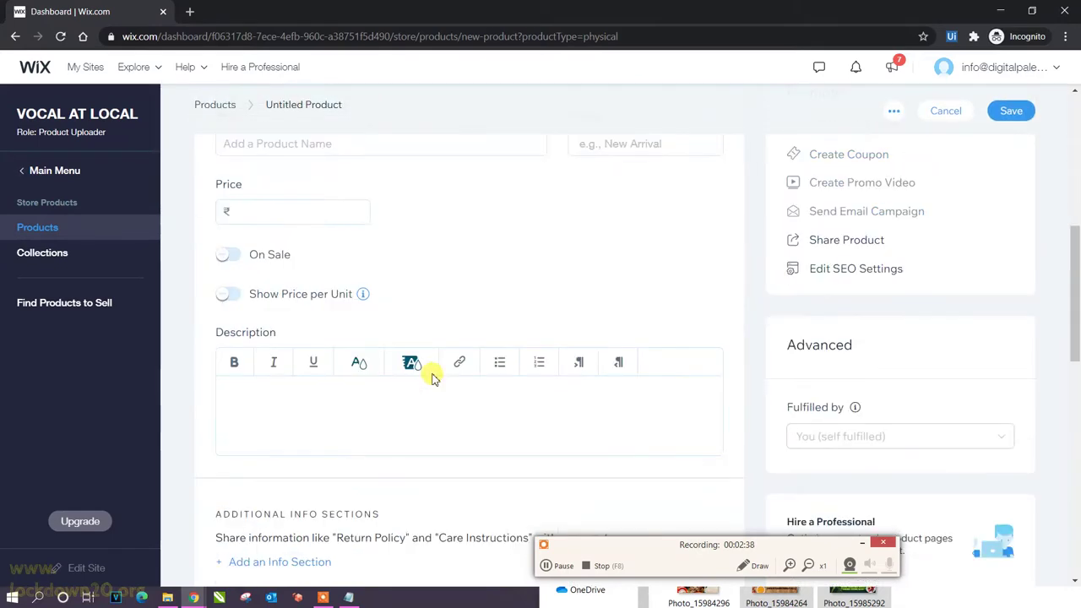
{"action": "scroll", "coordinate": [363, 283], "scroll_direction": "up", "scroll_amount": 7}
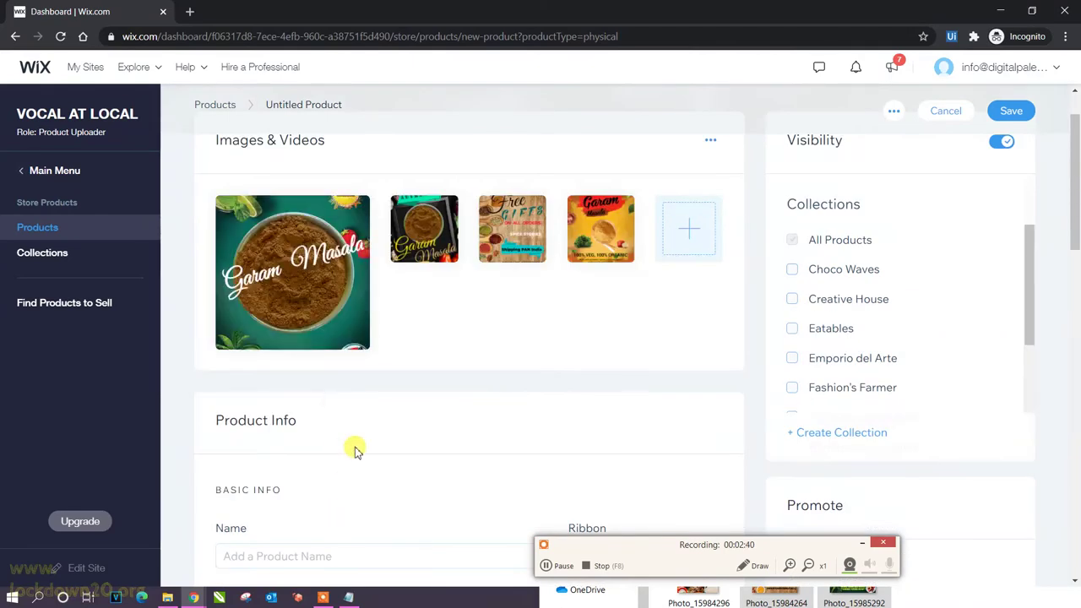
{"action": "scroll", "coordinate": [354, 448], "scroll_direction": "down", "scroll_amount": 1}
{"action": "left_click", "coordinate": [312, 488]}
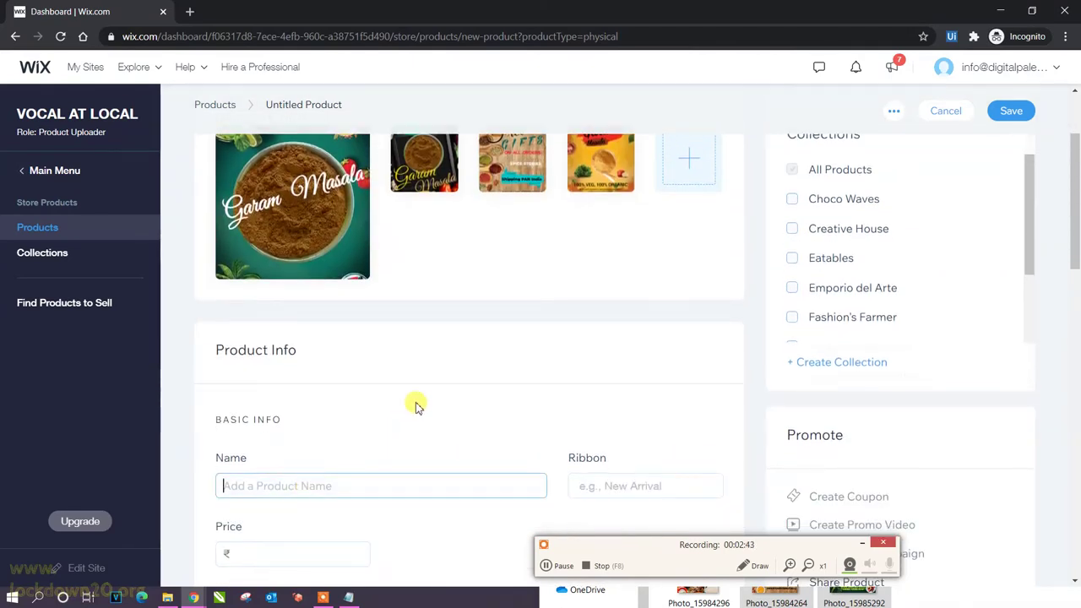
{"action": "scroll", "coordinate": [414, 404], "scroll_direction": "down", "scroll_amount": 3}
Name the product Garam Masala and add it to the Hastkala_Kolkata and Eatables collections.
{"action": "type", "text": "Garam Masala"}
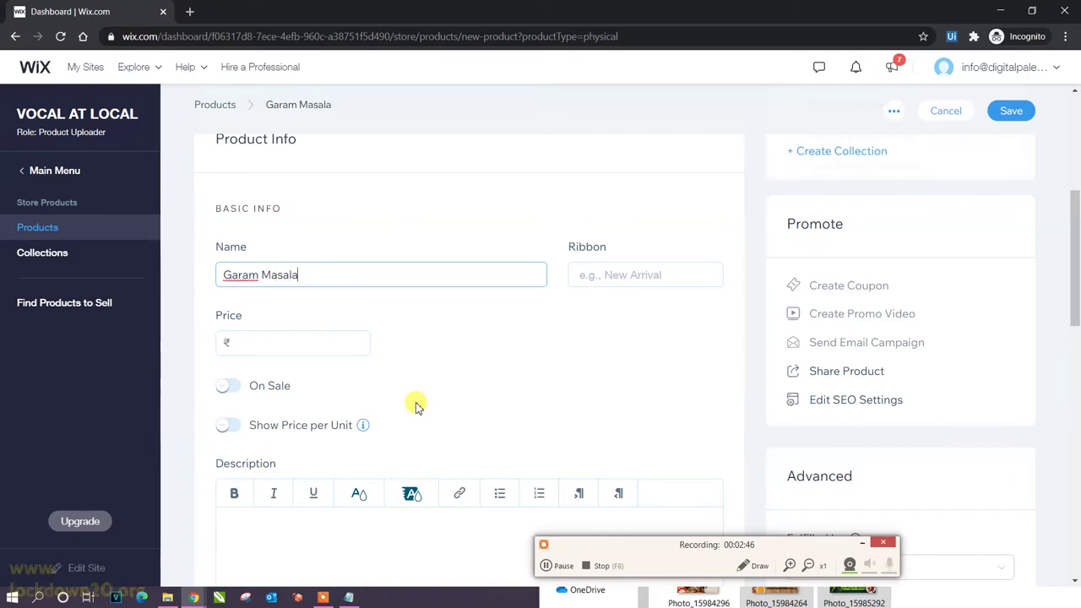
{"action": "left_click", "coordinate": [785, 407]}
{"action": "scroll", "coordinate": [741, 385], "scroll_direction": "up", "scroll_amount": 4}
{"action": "scroll", "coordinate": [247, 288], "scroll_direction": "down", "scroll_amount": 1}
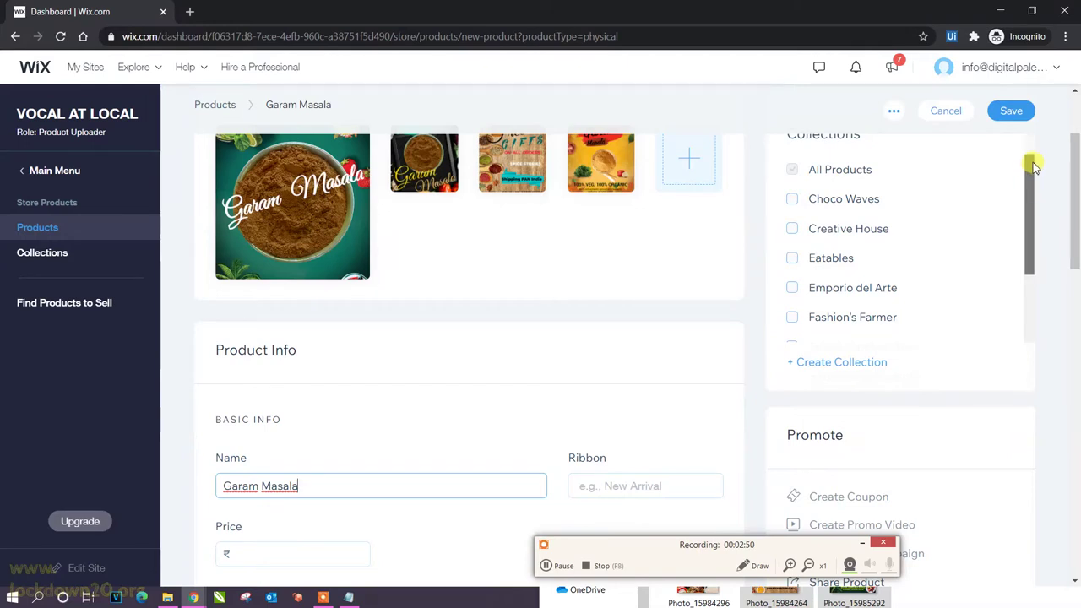
{"action": "scroll", "coordinate": [1032, 203], "scroll_direction": "up", "scroll_amount": 1}
{"action": "left_click_drag", "start_coordinate": [1030, 241], "coordinate": [1038, 366]}
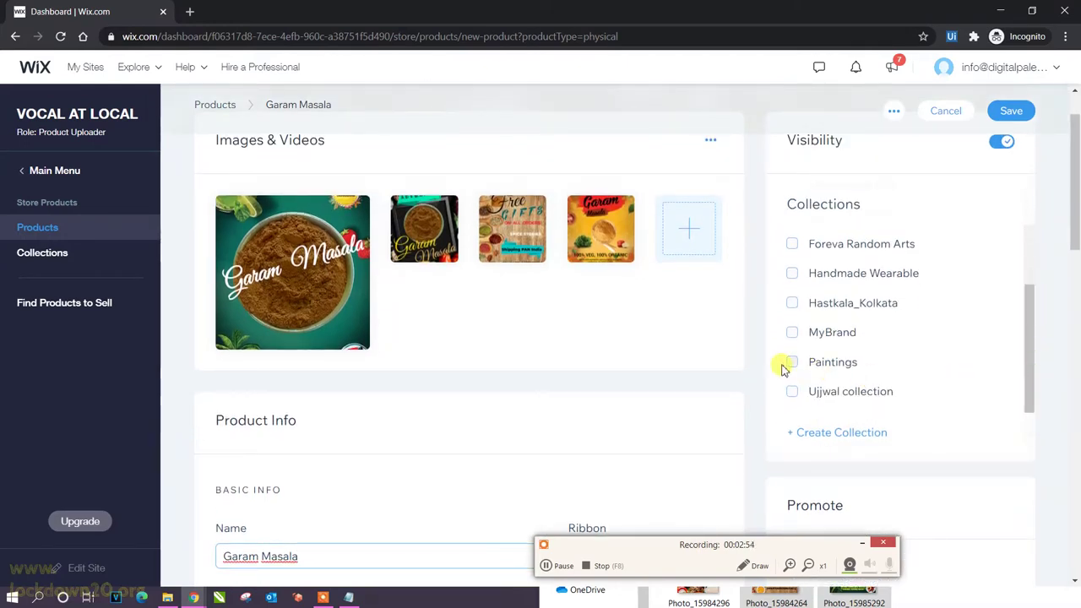
{"action": "left_click", "coordinate": [794, 304]}
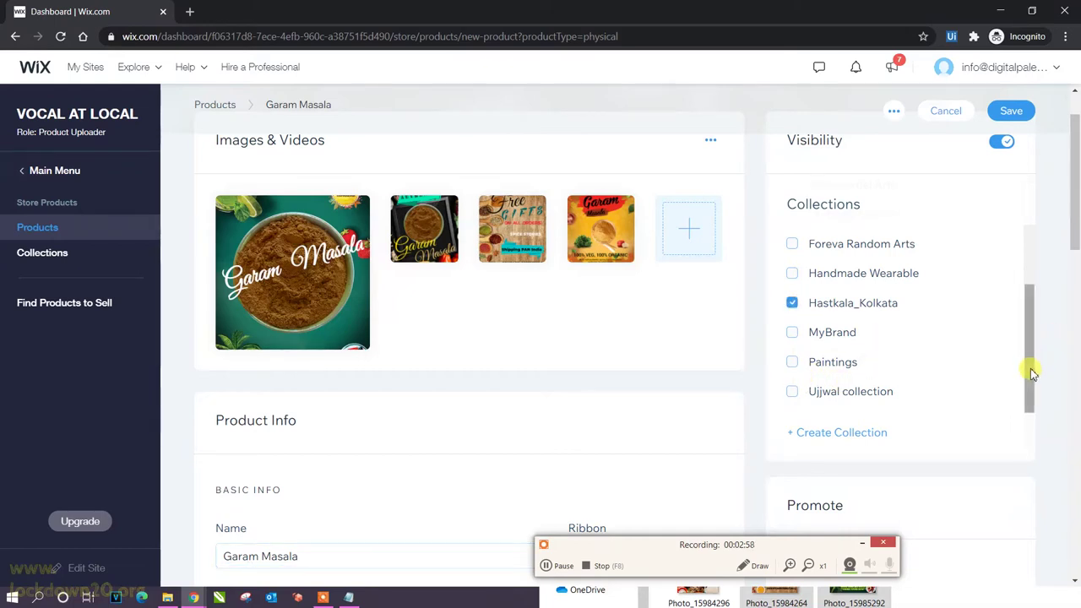
{"action": "left_click_drag", "start_coordinate": [1032, 372], "coordinate": [1031, 282]}
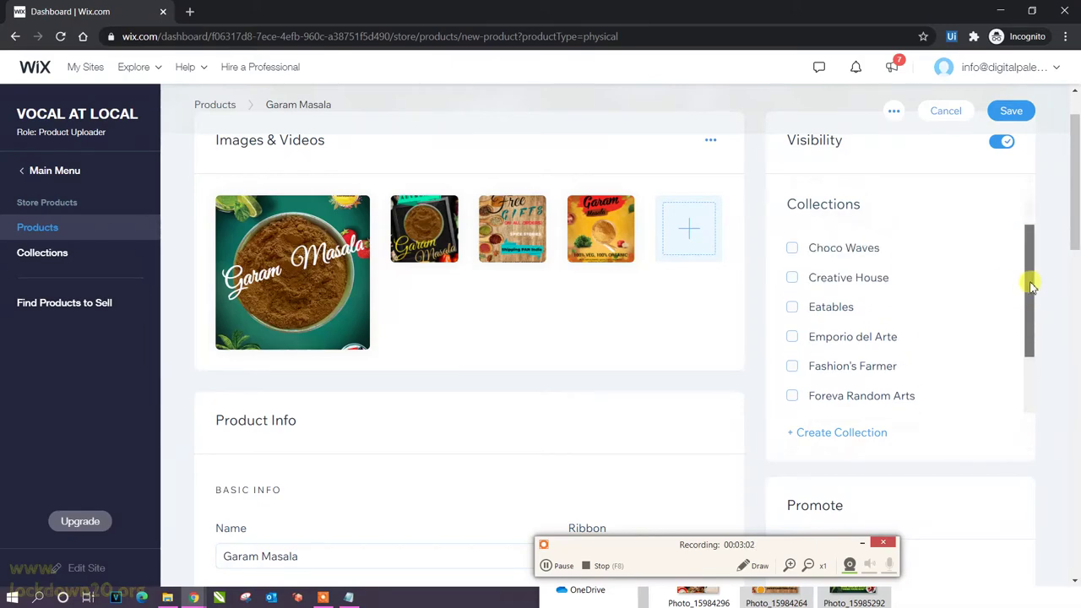
{"action": "left_click", "coordinate": [792, 307]}
Change the product price from 150 to ₹180.
{"action": "scroll", "coordinate": [422, 323], "scroll_direction": "down", "scroll_amount": 5}
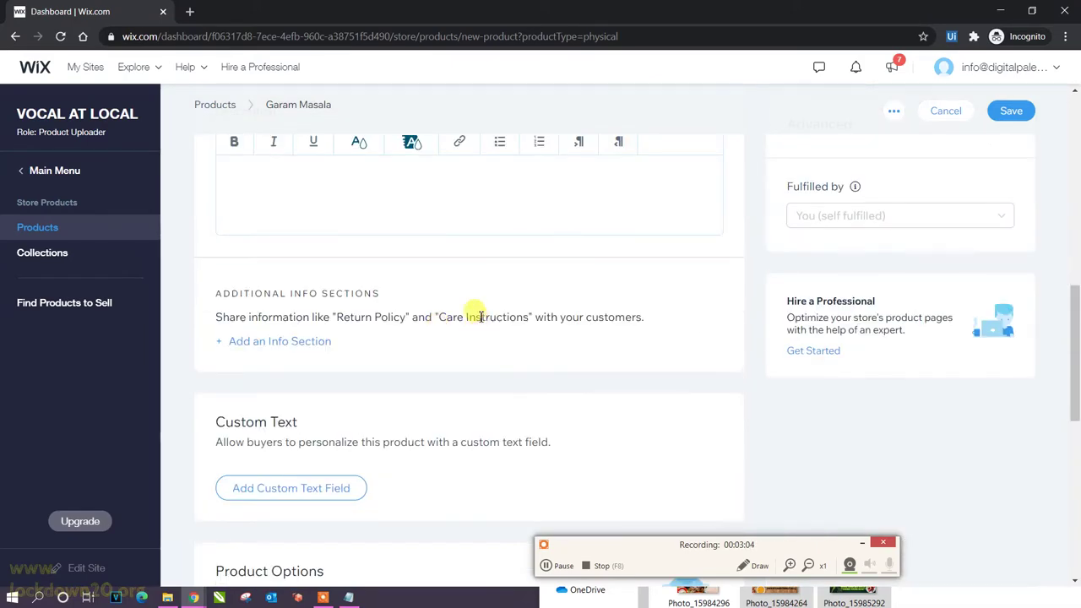
{"action": "scroll", "coordinate": [456, 309], "scroll_direction": "up", "scroll_amount": 1}
{"action": "scroll", "coordinate": [451, 310], "scroll_direction": "up", "scroll_amount": 2}
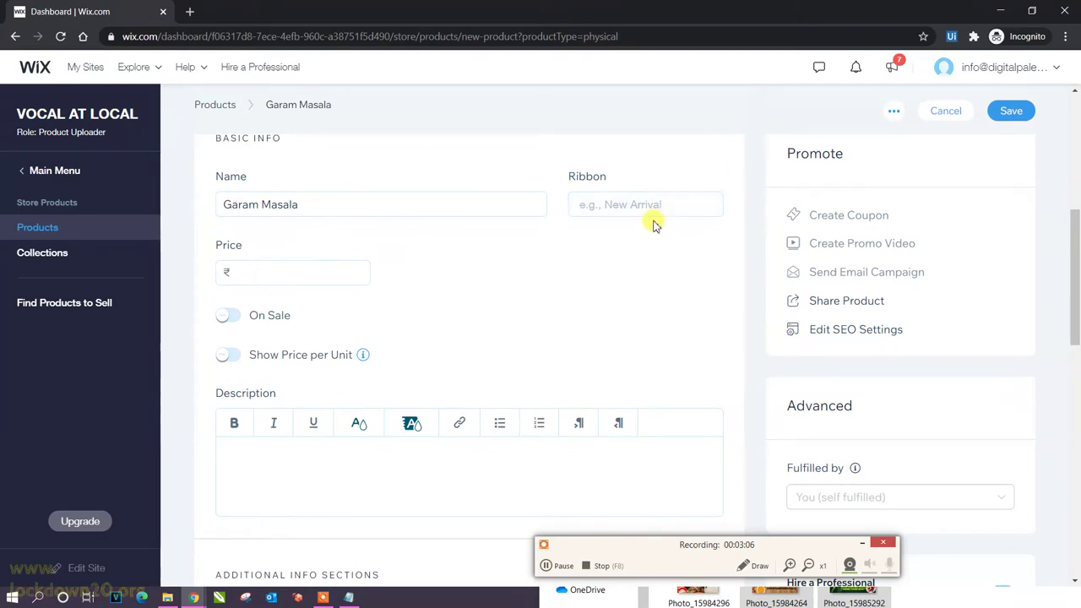
{"action": "left_click", "coordinate": [287, 268]}
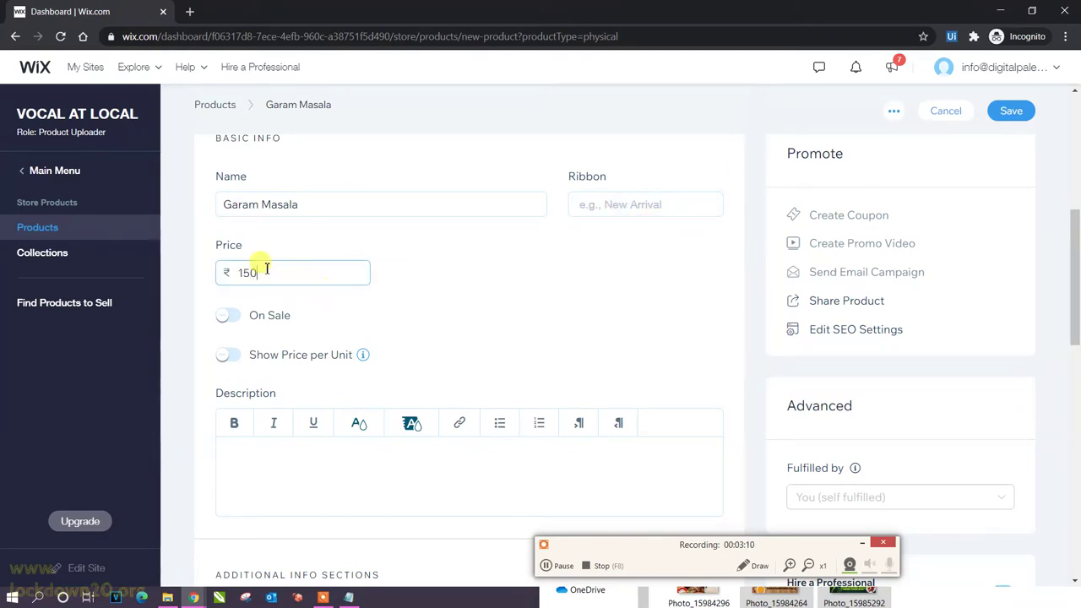
{"action": "left_click_drag", "start_coordinate": [235, 272], "coordinate": [330, 273]}
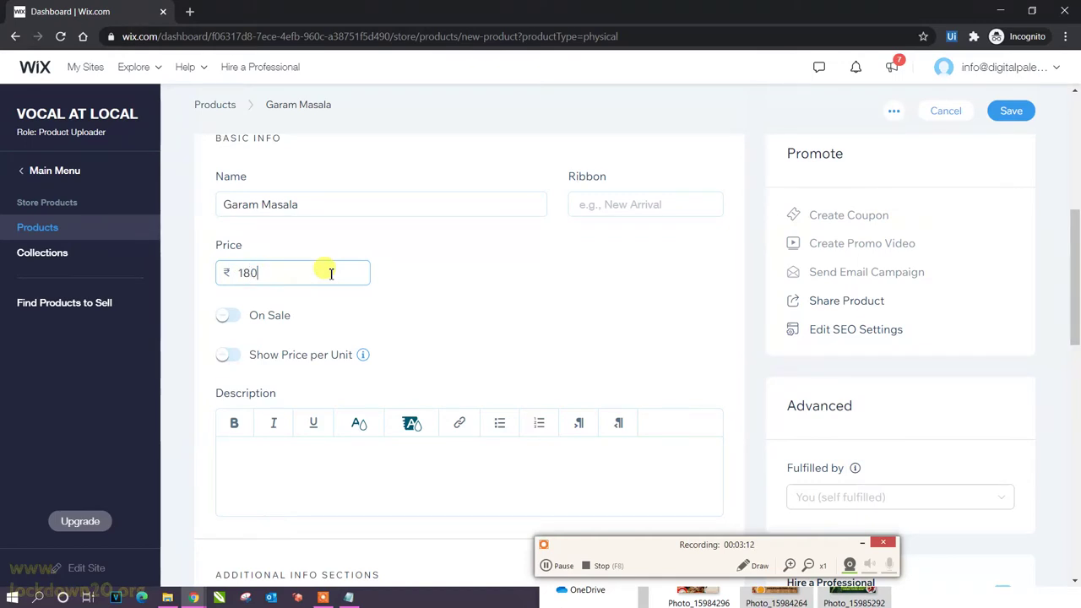
{"action": "type", "text": "180"}
{"action": "left_click", "coordinate": [492, 336]}
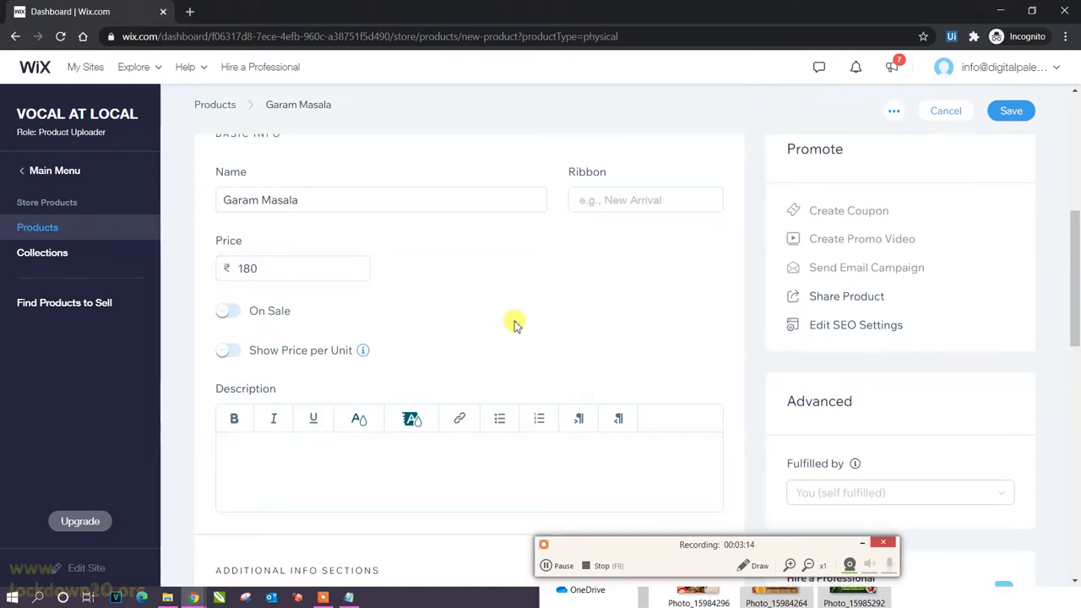
Select all of the prepared garam masala description text in Notepad.
{"action": "scroll", "coordinate": [514, 326], "scroll_direction": "down", "scroll_amount": 2}
{"action": "left_click", "coordinate": [342, 317]}
{"action": "left_click", "coordinate": [365, 598]}
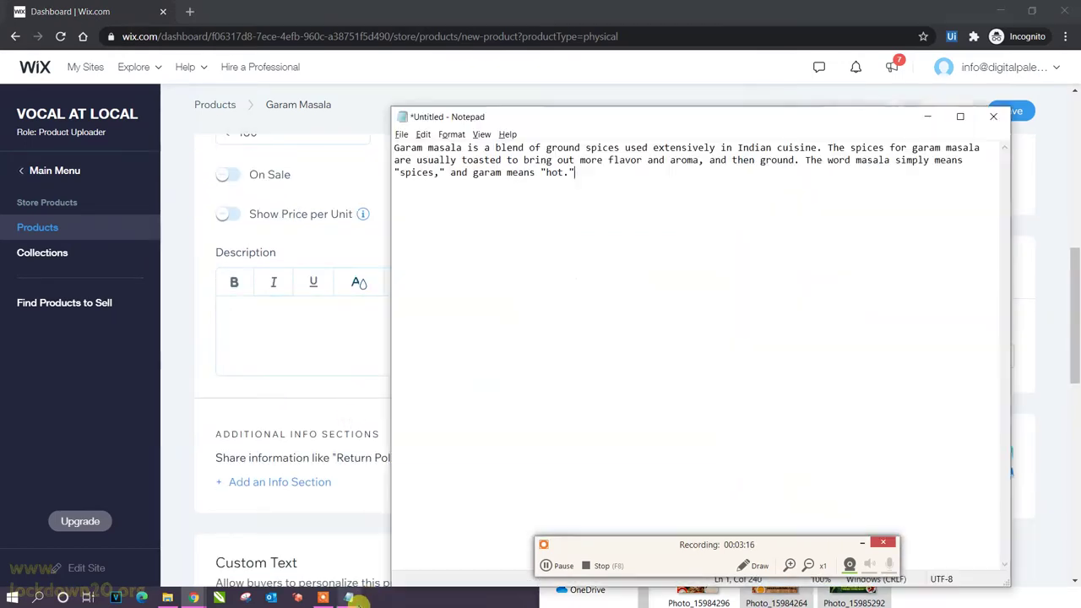
{"action": "key", "text": "ctrl+a"}
Paste the garam masala text into the product Description.
{"action": "key", "text": "ctrl+c"}
{"action": "left_click", "coordinate": [354, 318]}
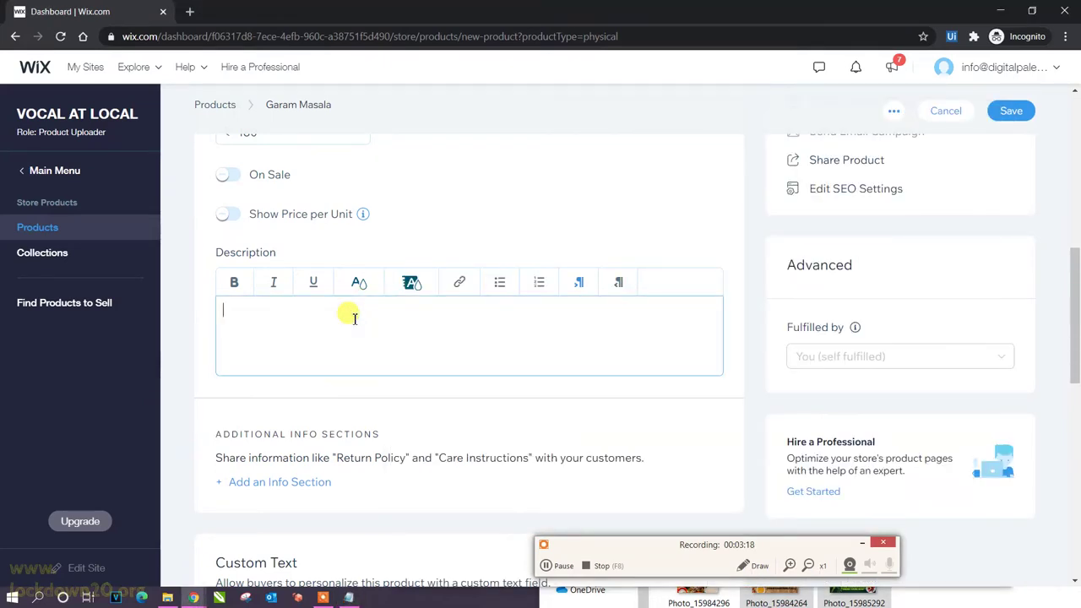
{"action": "key", "text": "ctrl+v"}
{"action": "scroll", "coordinate": [513, 341], "scroll_direction": "down", "scroll_amount": 2}
{"action": "scroll", "coordinate": [515, 342], "scroll_direction": "down", "scroll_amount": 4}
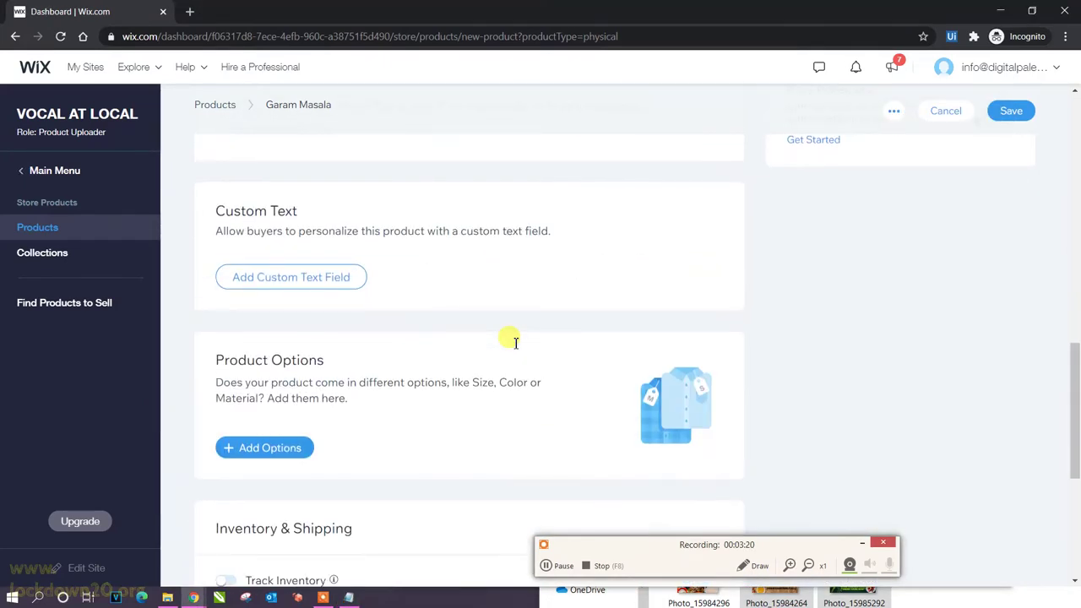
Add a product option with choices 200g, 300g, 400g and 500g.
{"action": "left_click", "coordinate": [293, 311]}
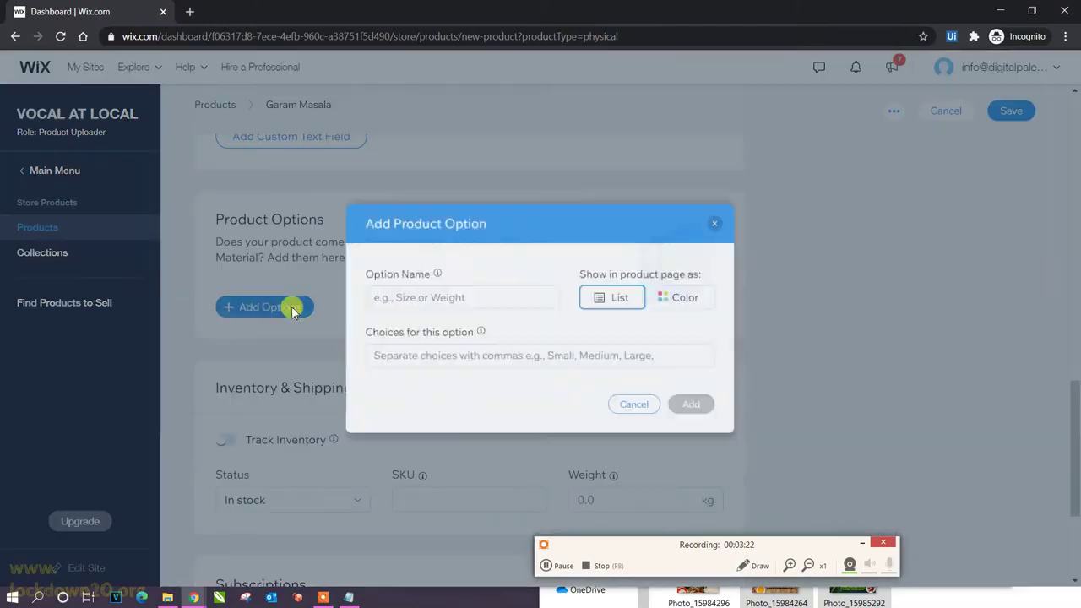
{"action": "left_click", "coordinate": [482, 362]}
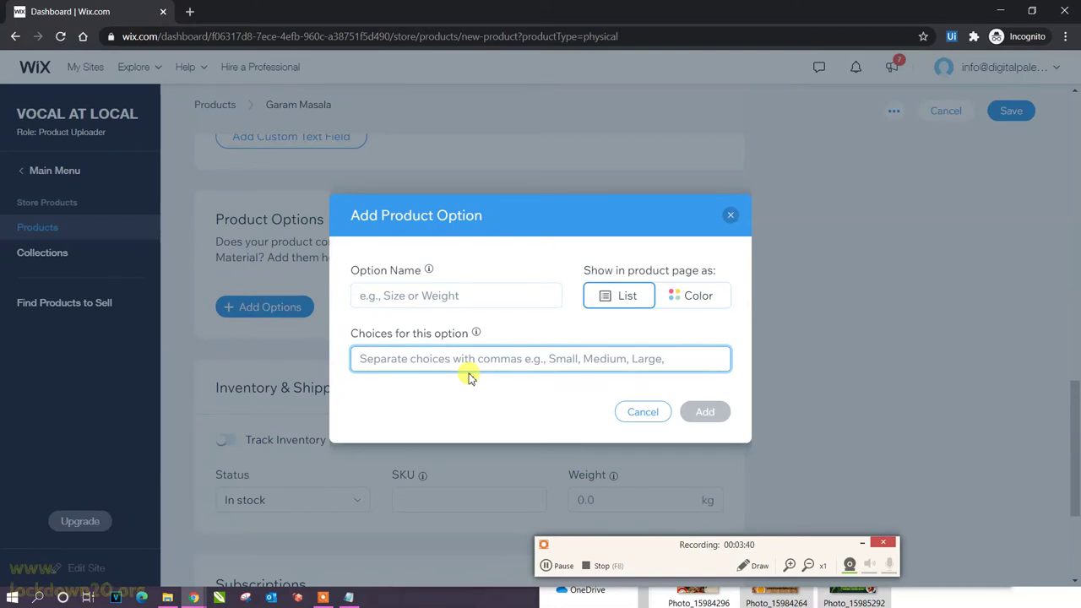
{"action": "type", "text": "200g"}
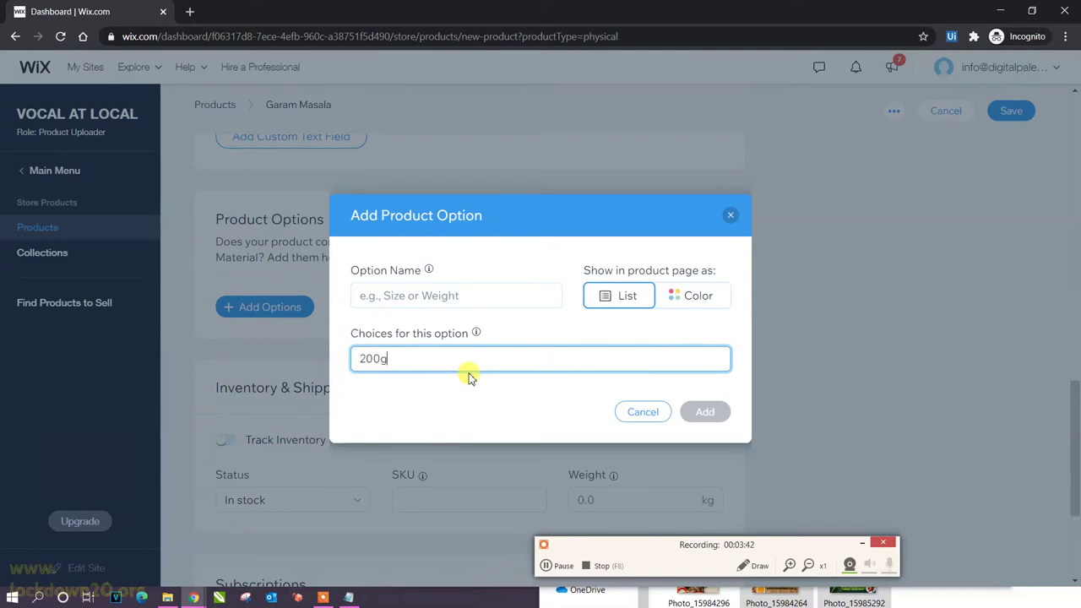
{"action": "key", "text": "Return"}
{"action": "type", "text": "300"}
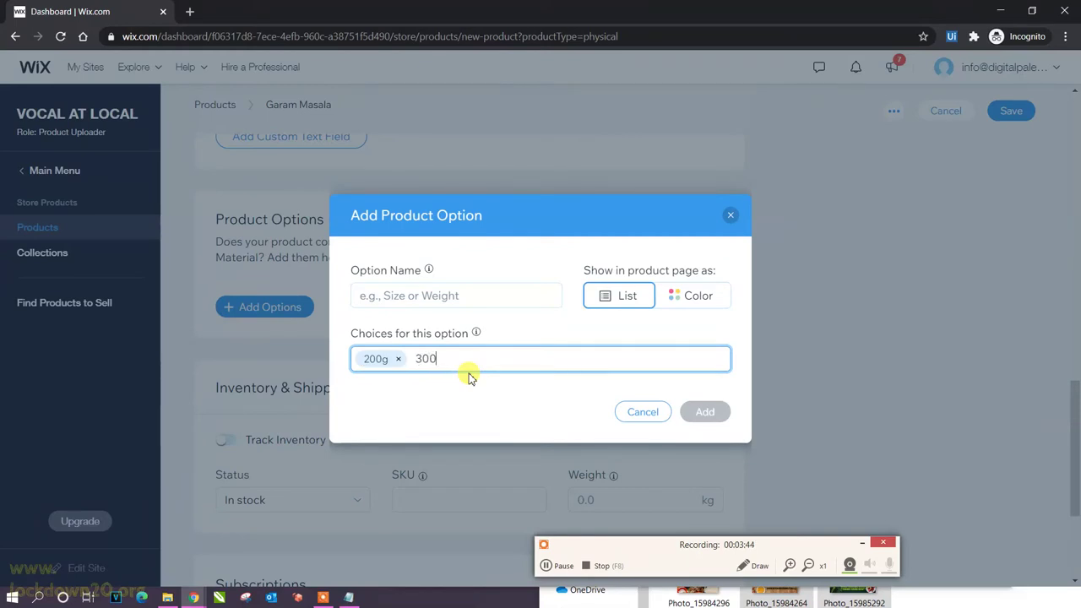
{"action": "key", "text": "Return"}
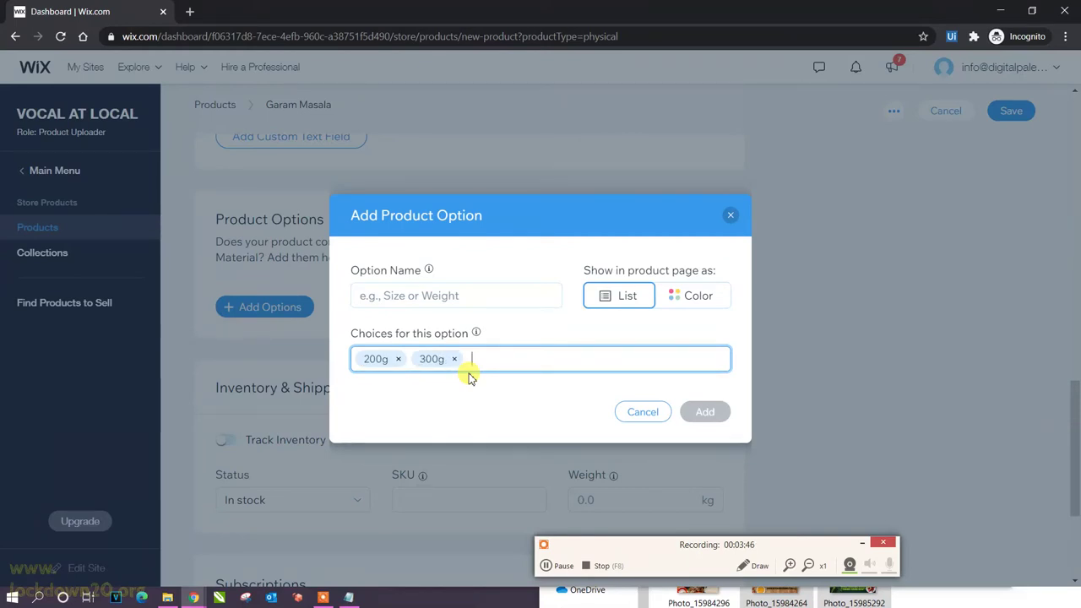
{"action": "type", "text": "4"}
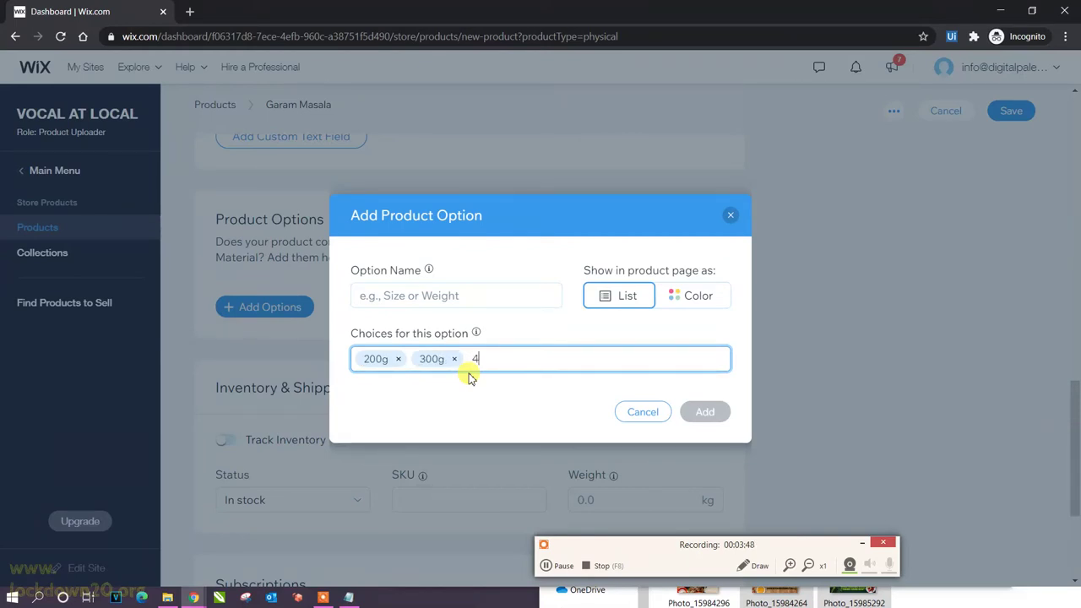
{"action": "type", "text": "00g"}
{"action": "key", "text": "Return"}
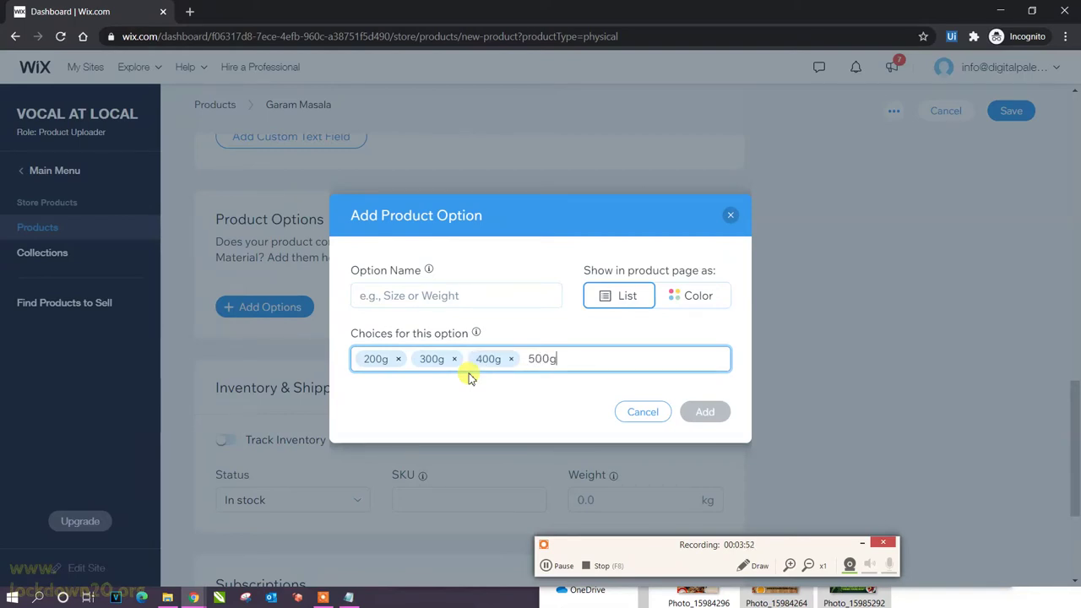
{"action": "key", "text": "Return"}
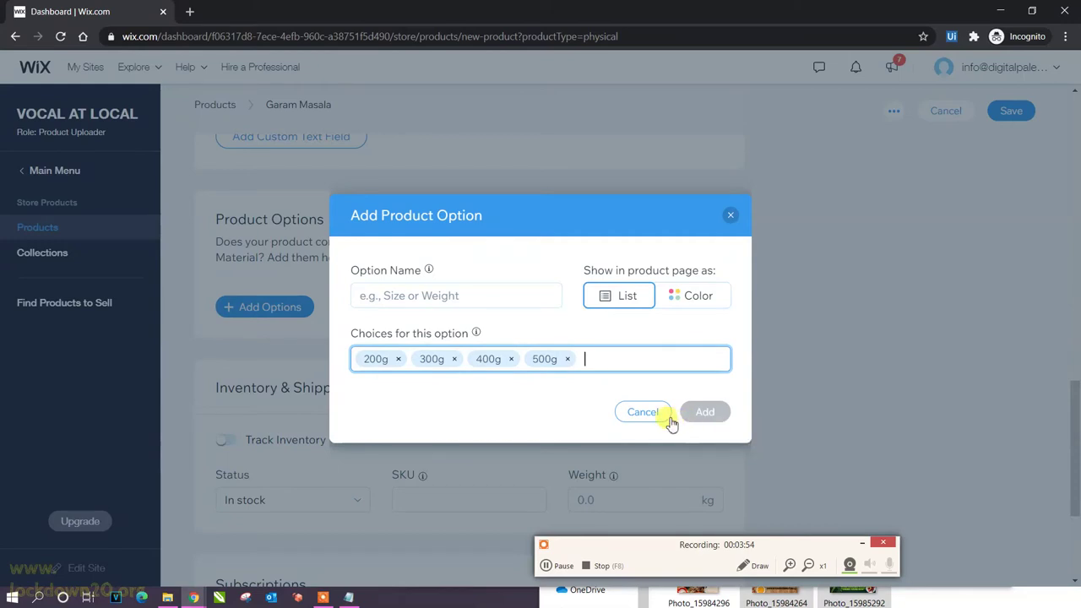
Name the option Weight and add it to the product.
{"action": "left_click", "coordinate": [424, 295]}
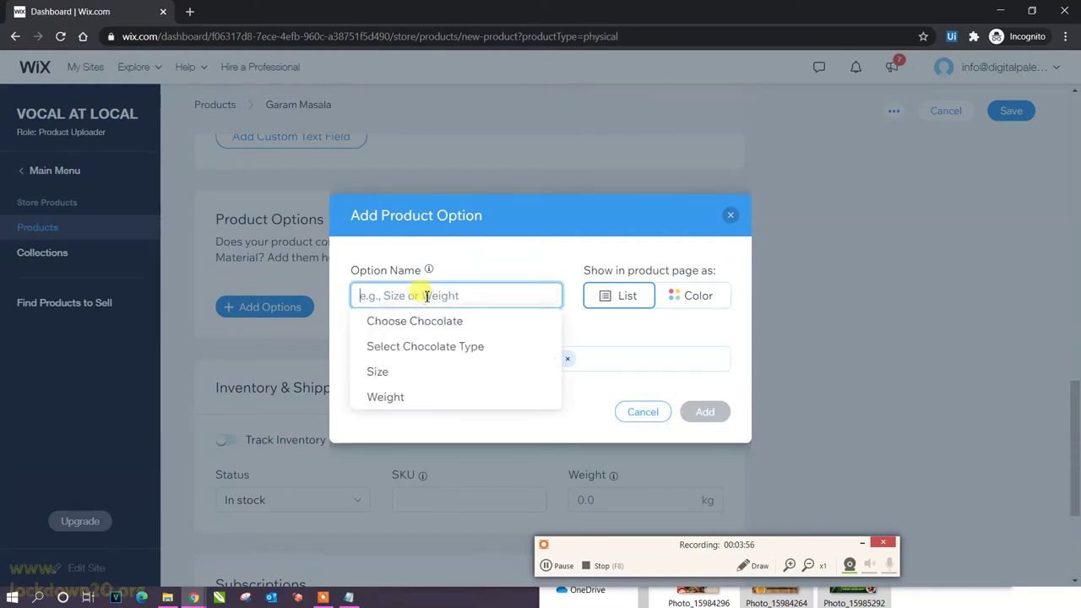
{"action": "left_click", "coordinate": [378, 372]}
{"action": "left_click", "coordinate": [416, 297]}
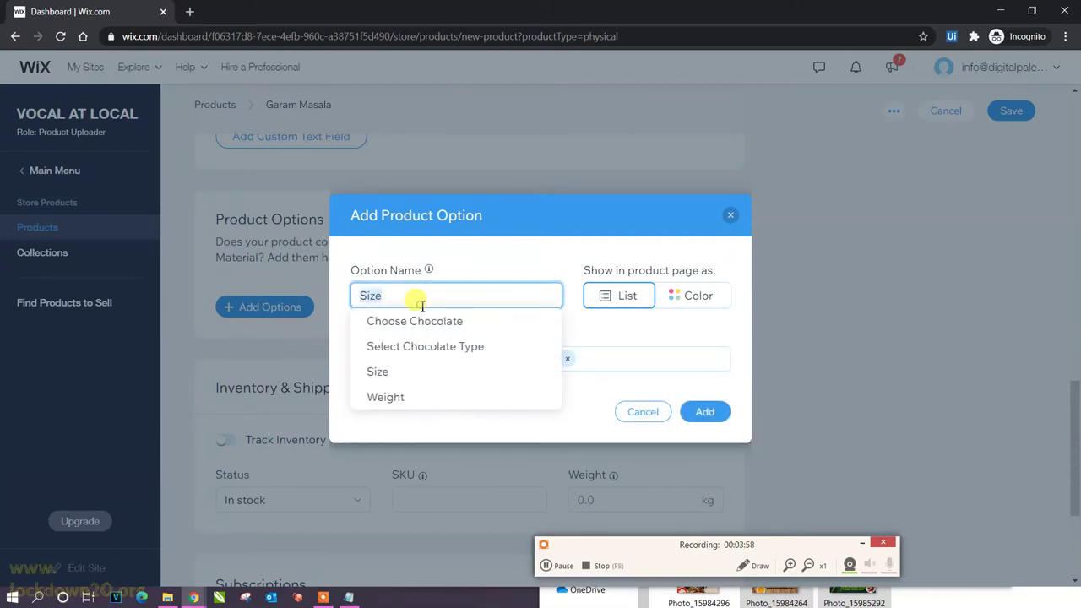
{"action": "left_click", "coordinate": [395, 397]}
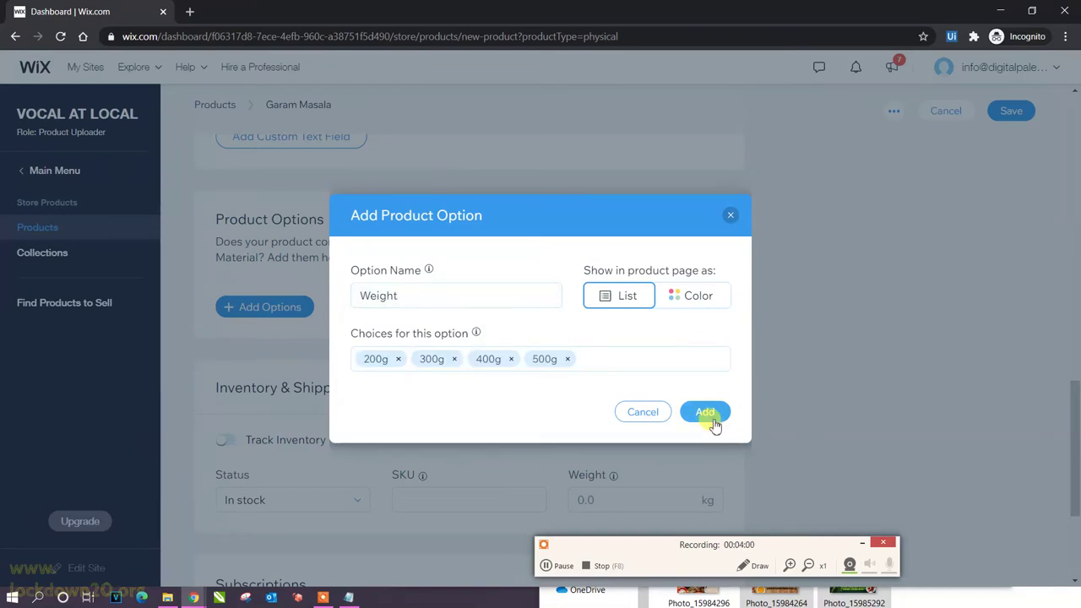
{"action": "left_click", "coordinate": [707, 413]}
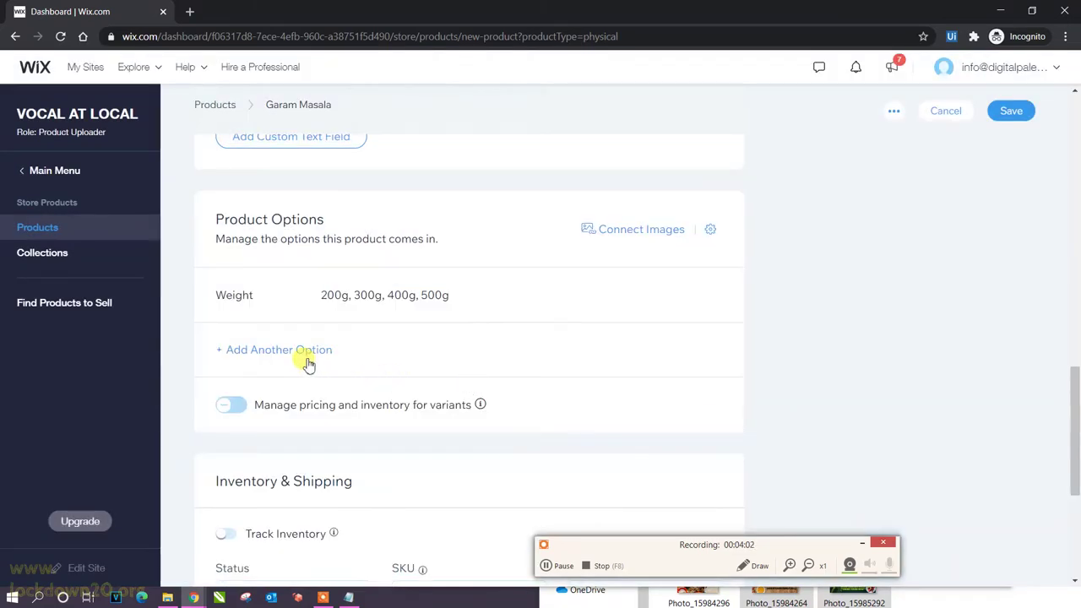
Enable per-variant pricing and set the 200g variant's extra charge to ₹50.
{"action": "left_click", "coordinate": [230, 405]}
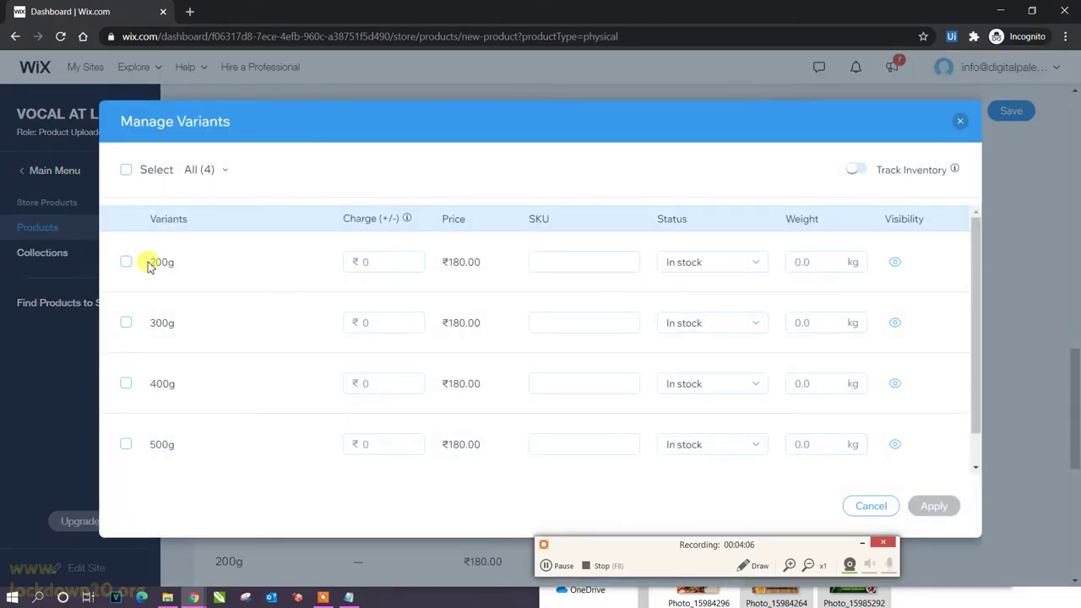
{"action": "left_click", "coordinate": [389, 266]}
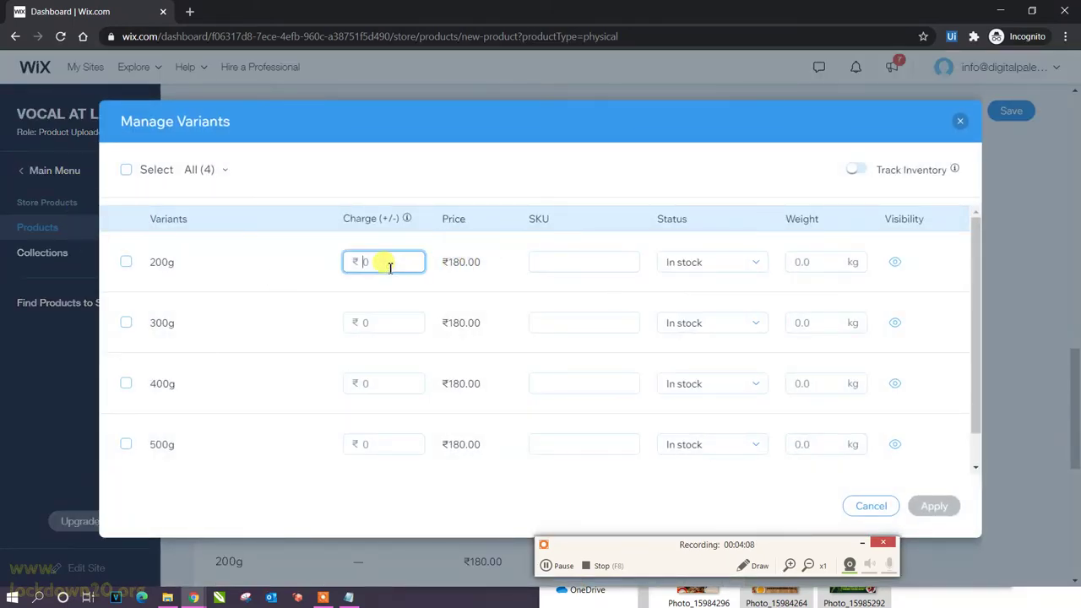
{"action": "type", "text": "230"}
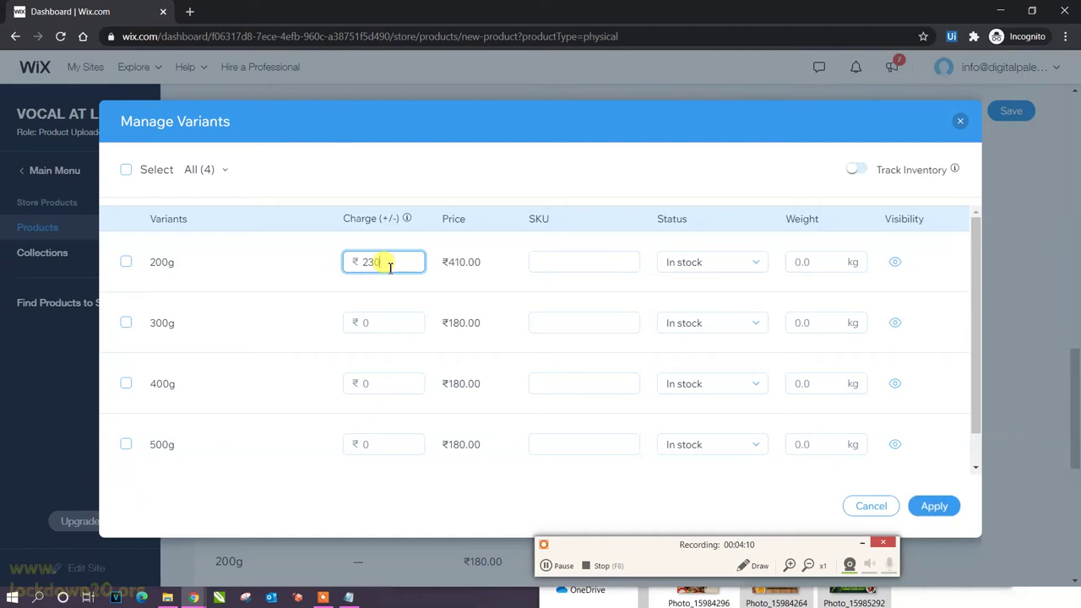
{"action": "left_click_drag", "start_coordinate": [391, 267], "coordinate": [321, 266]}
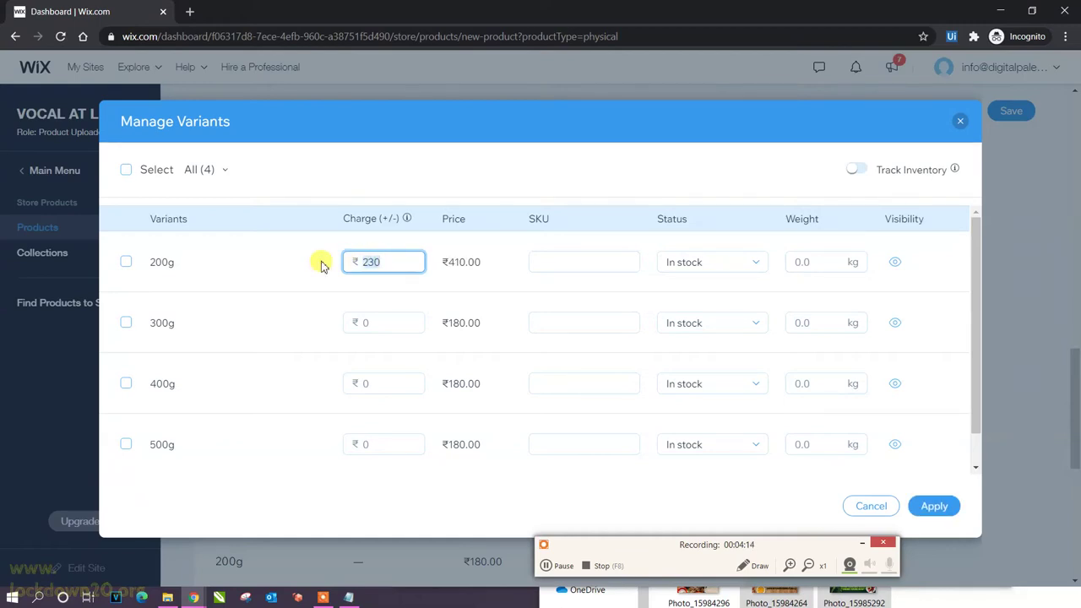
{"action": "type", "text": "50"}
Set the 300g variant's extra charge to ₹110.
{"action": "left_click", "coordinate": [402, 329]}
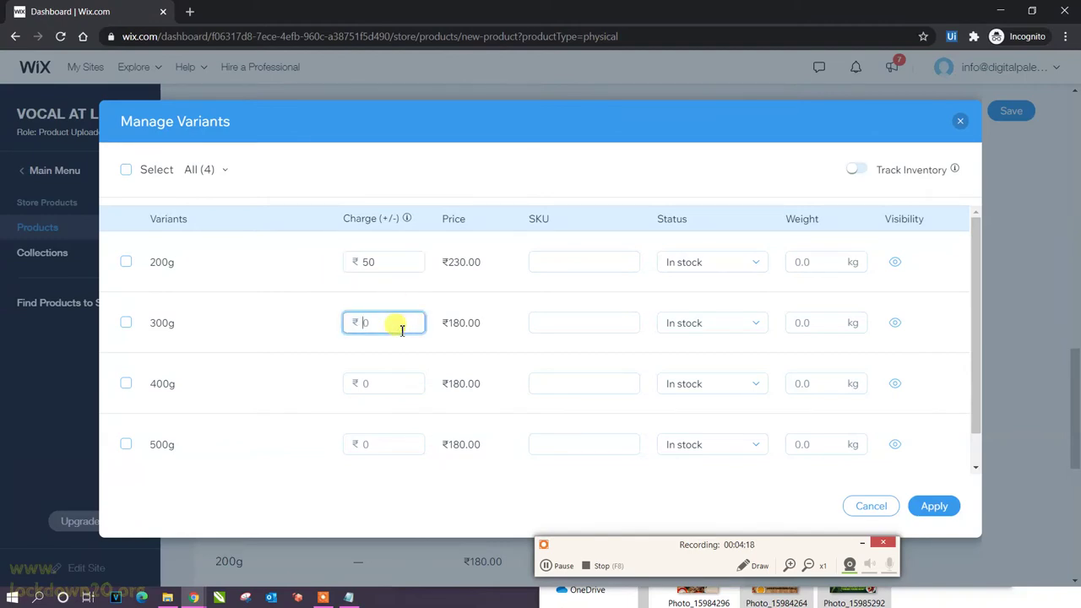
{"action": "type", "text": "40"}
{"action": "left_click_drag", "start_coordinate": [388, 323], "coordinate": [359, 323]}
{"action": "type", "text": "60"}
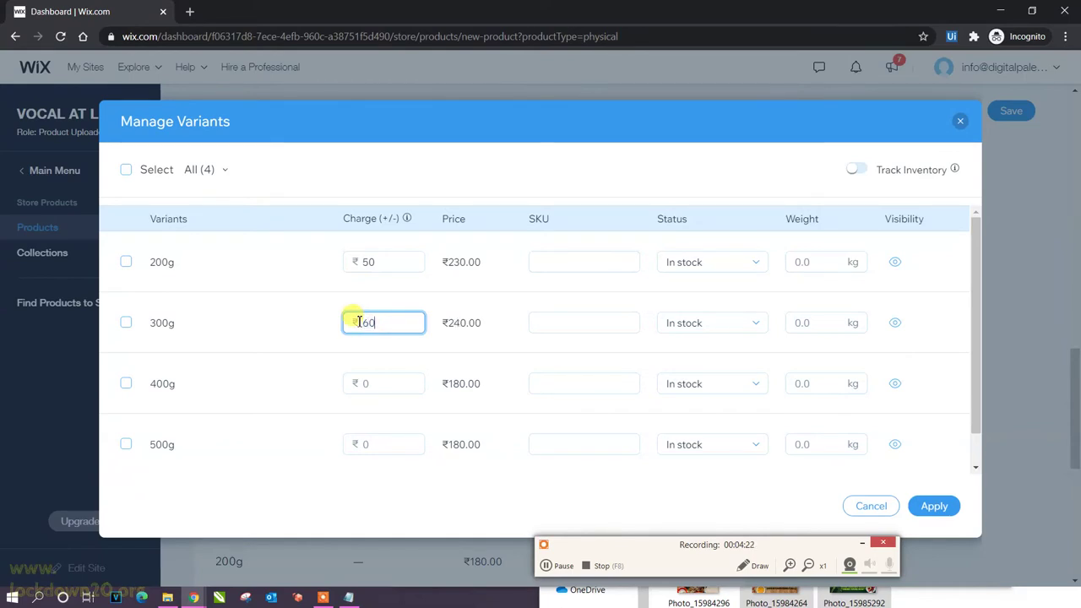
{"action": "key", "text": "BackSpace"}
{"action": "key", "text": "BackSpace"}
{"action": "type", "text": "80"}
{"action": "key", "text": "BackSpace"}
{"action": "type", "text": "90100"}
{"action": "key", "text": "BackSpace"}
{"action": "key", "text": "BackSpace"}
{"action": "type", "text": "110"}
{"action": "key", "text": "BackSpace"}
{"action": "key", "text": "BackSpace"}
{"action": "key", "text": "BackSpace"}
{"action": "type", "text": "10"}
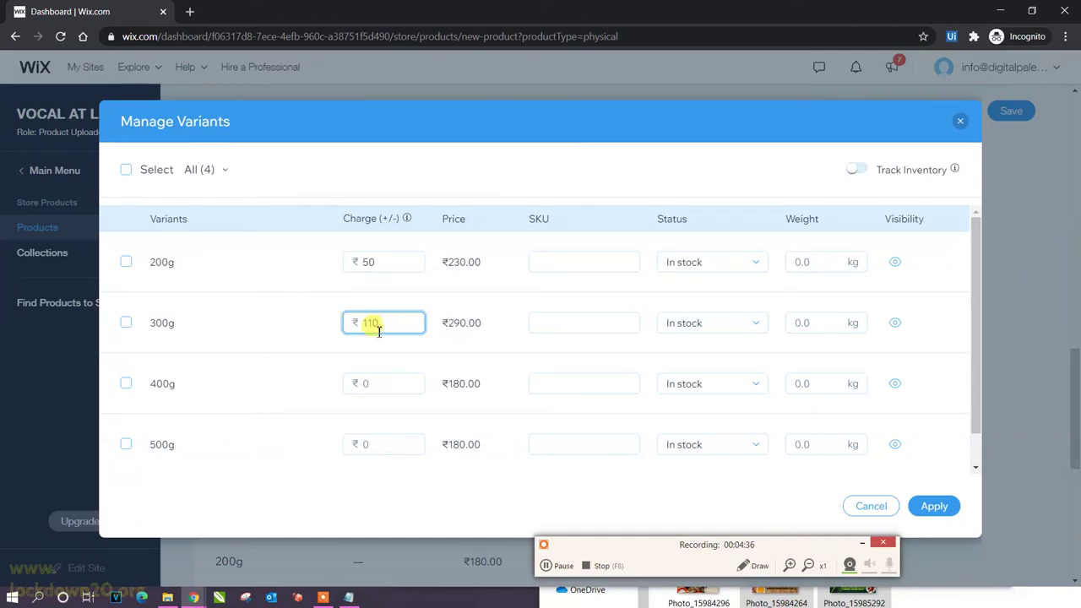
Set the 400g and 500g variants' extra charges to ₹150 and ₹300.
{"action": "left_click", "coordinate": [384, 384]}
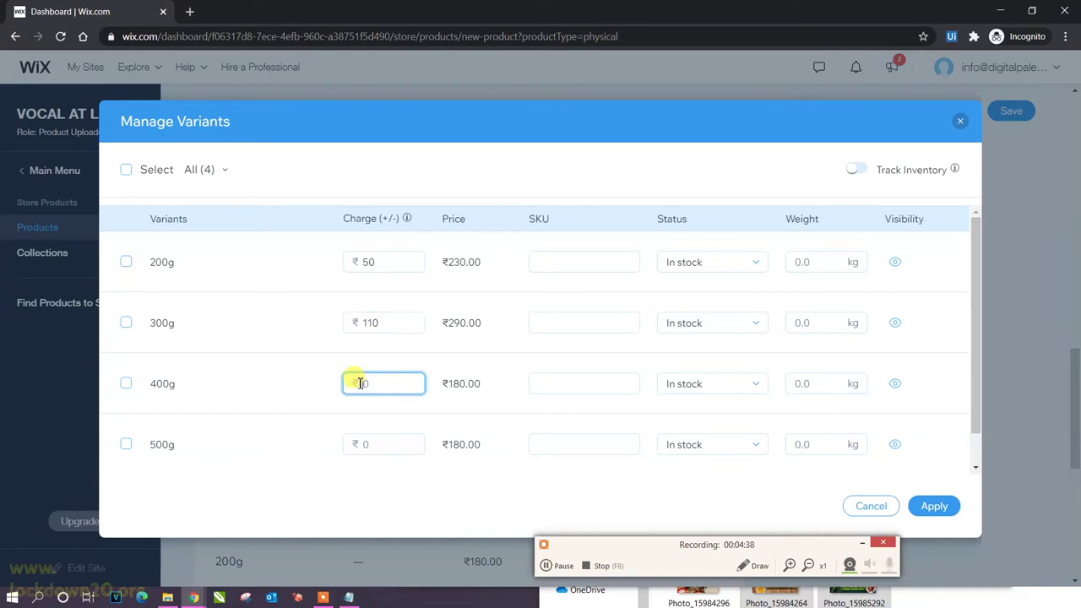
{"action": "type", "text": "150"}
{"action": "left_click", "coordinate": [365, 445]}
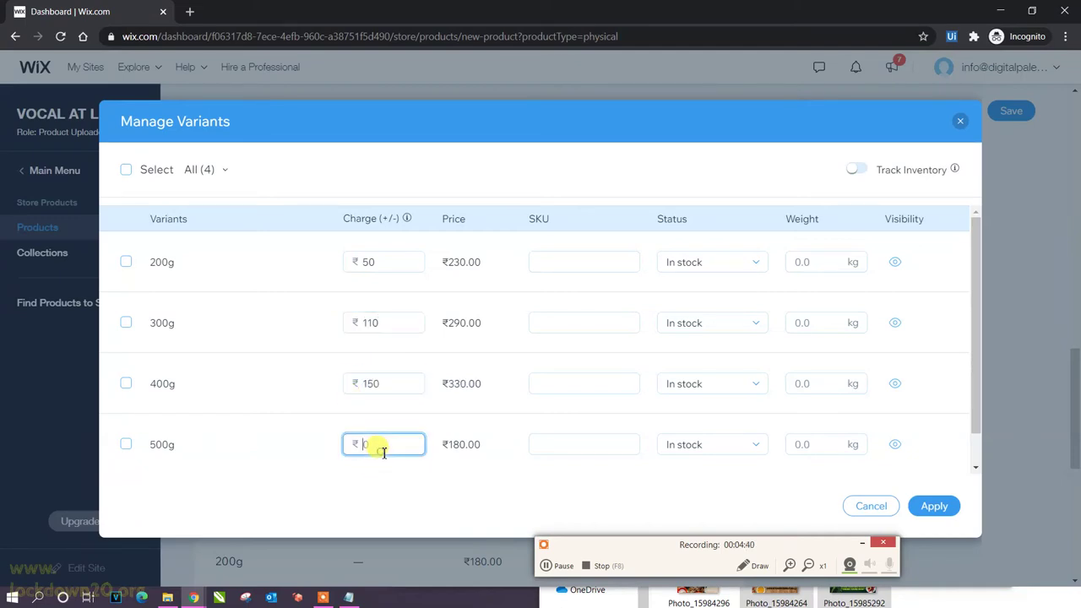
{"action": "type", "text": "200"}
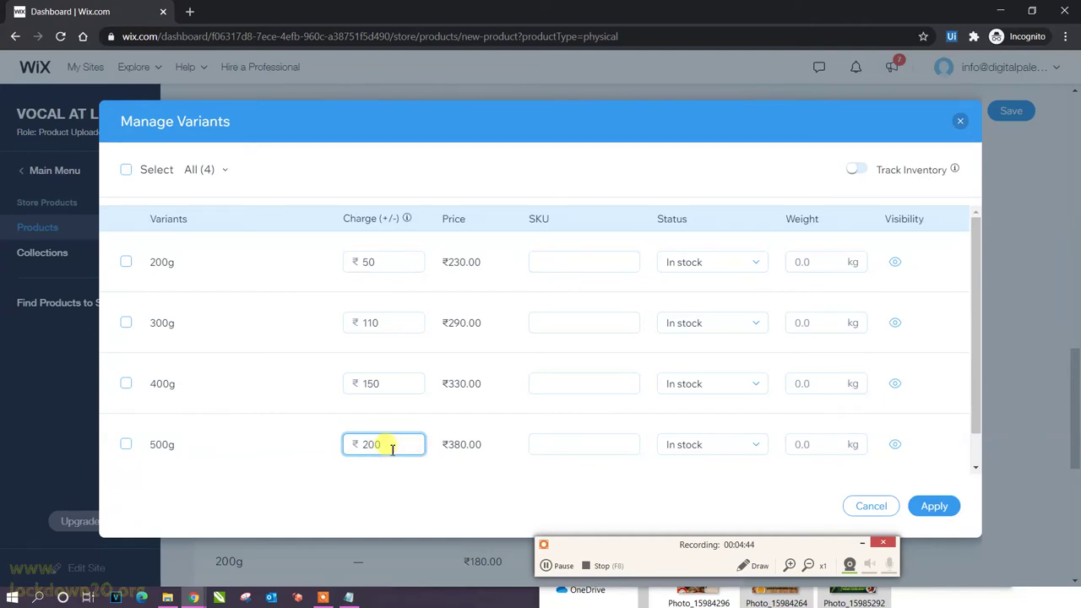
{"action": "key", "text": "BackSpace"}
{"action": "key", "text": "BackSpace"}
{"action": "key", "text": "BackSpace"}
{"action": "type", "text": "300"}
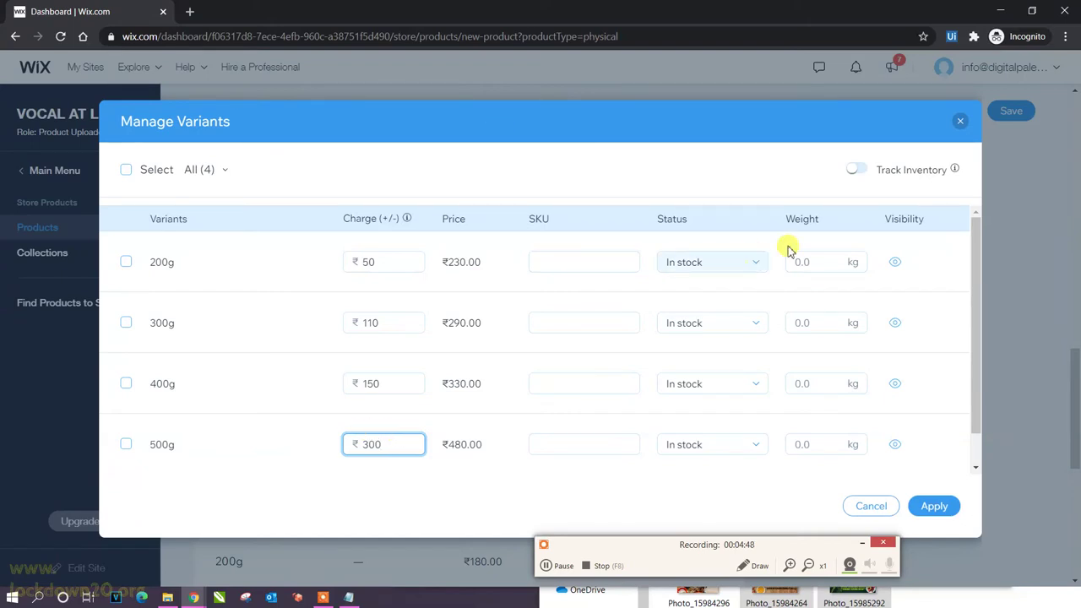
Enter SKUs GARAM200, GARAM300, GARAM400 and GARAM500 for the four weight variants.
{"action": "left_click", "coordinate": [979, 430]}
{"action": "triple_click", "coordinate": [986, 488]}
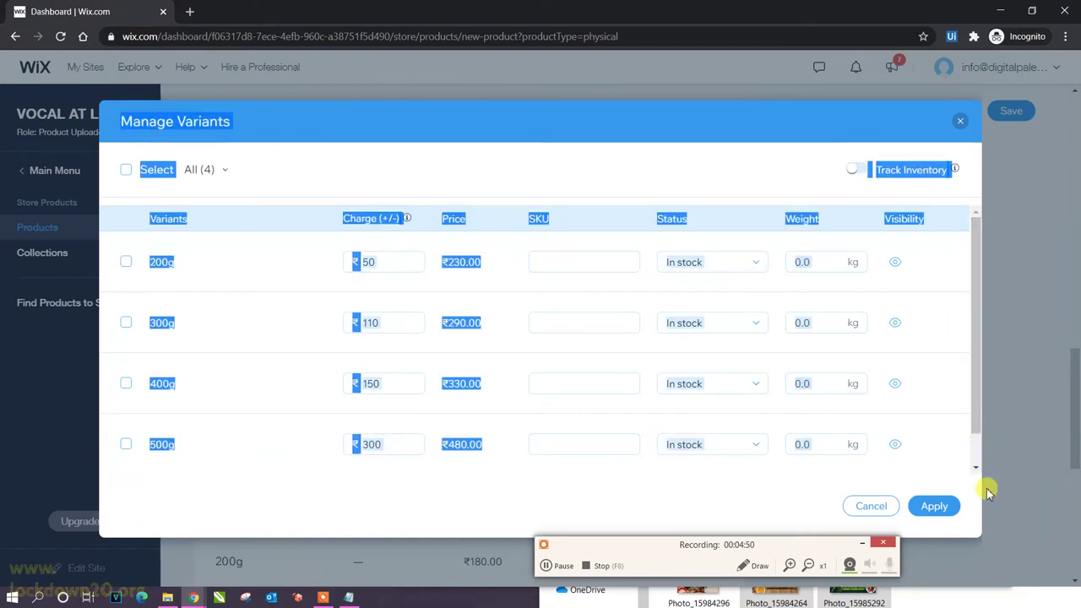
{"action": "left_click", "coordinate": [977, 405]}
{"action": "left_click", "coordinate": [579, 256]}
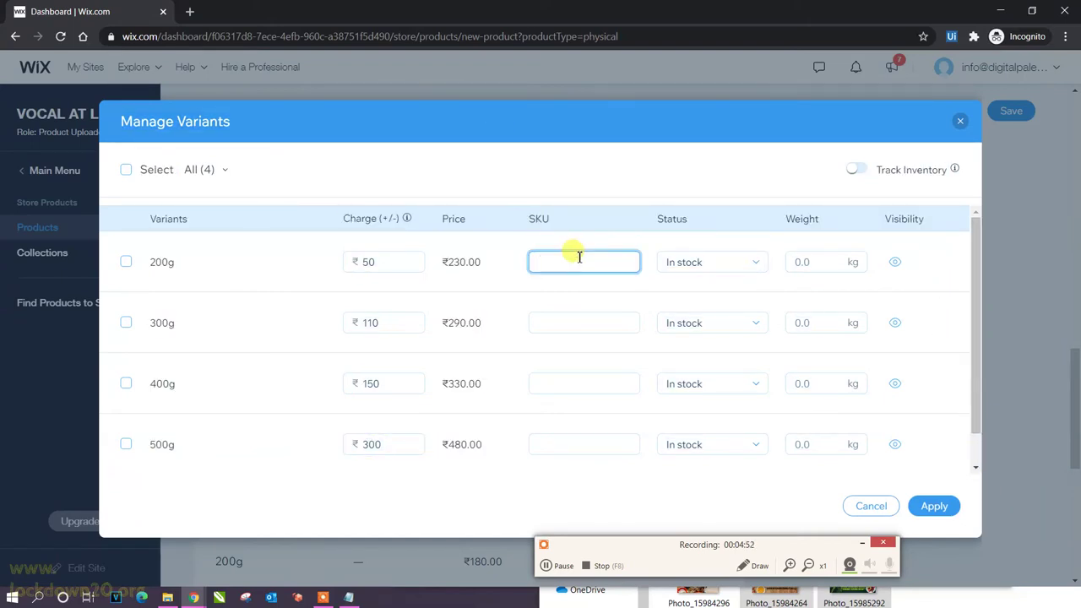
{"action": "type", "text": "GARAM200"}
{"action": "key", "text": "Tab"}
{"action": "left_click", "coordinate": [590, 326]}
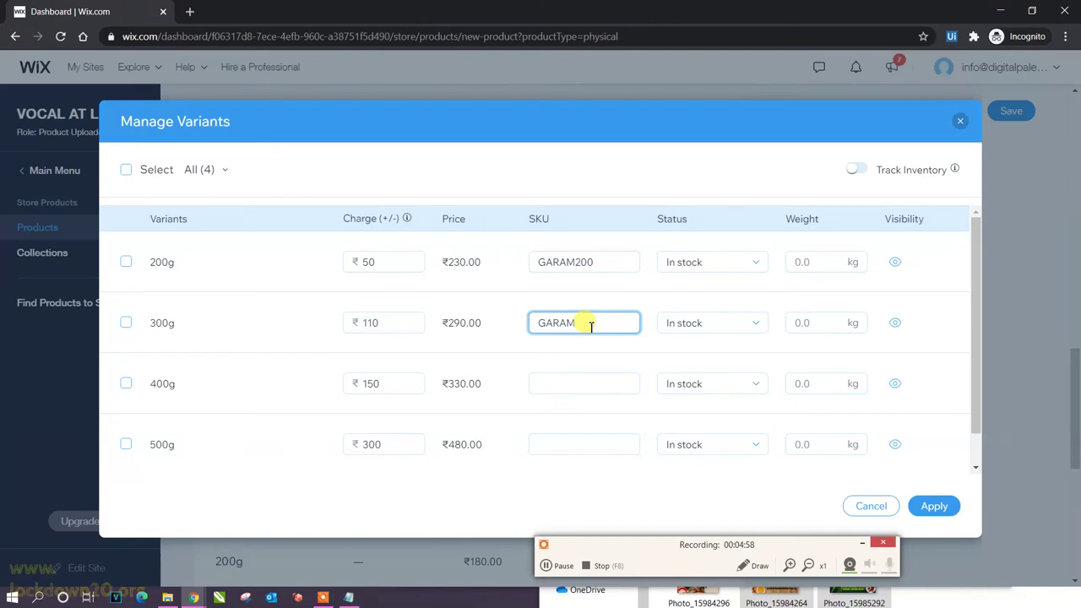
{"action": "type", "text": "GARAM300"}
{"action": "left_click", "coordinate": [565, 380]}
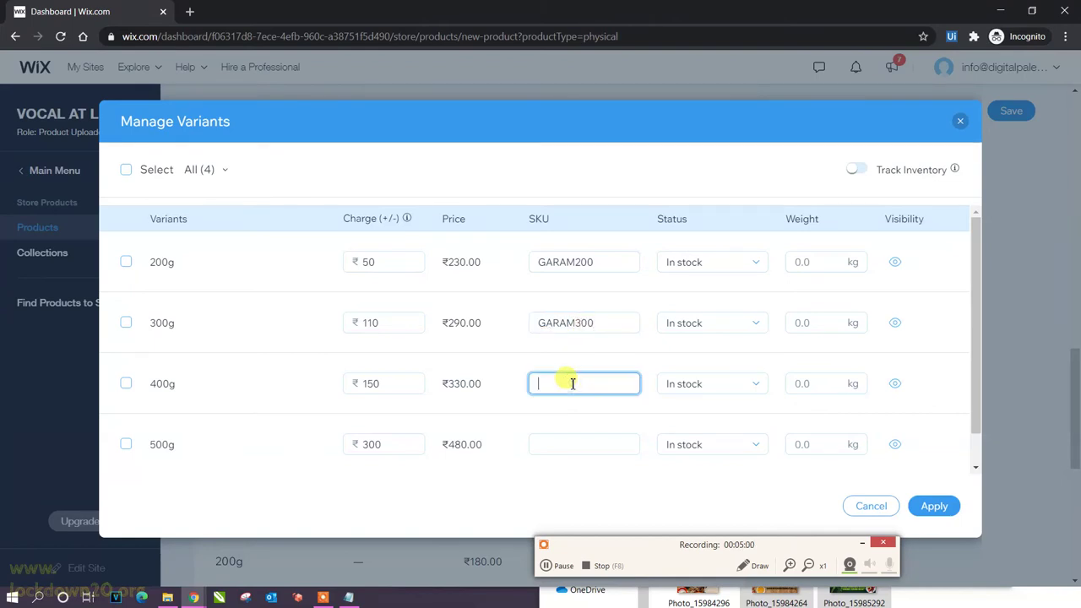
{"action": "type", "text": "GARAM400"}
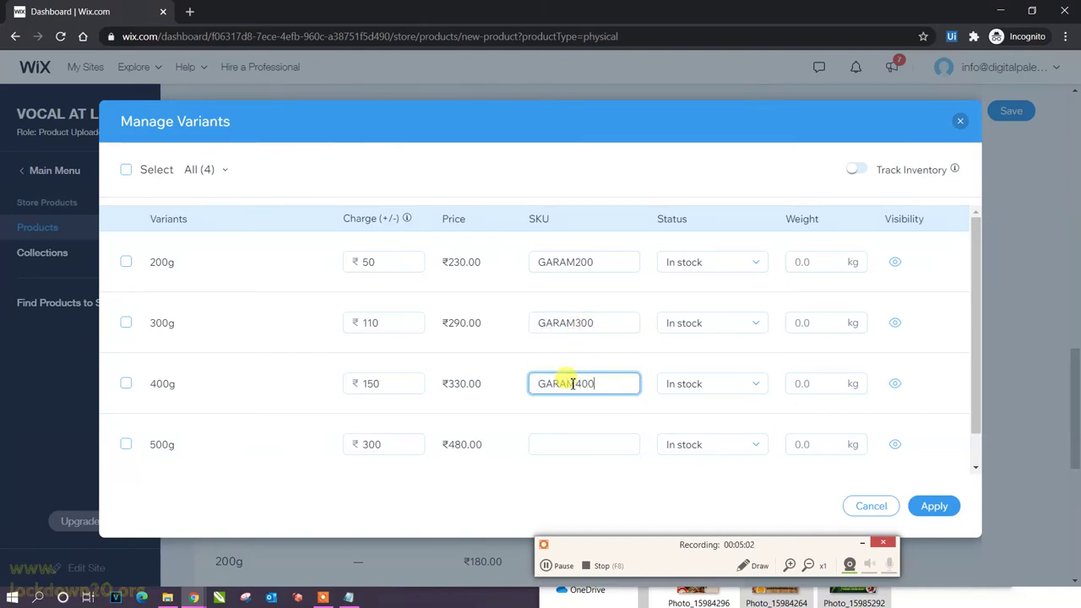
{"action": "left_click", "coordinate": [582, 445]}
{"action": "type", "text": "GARAM500"}
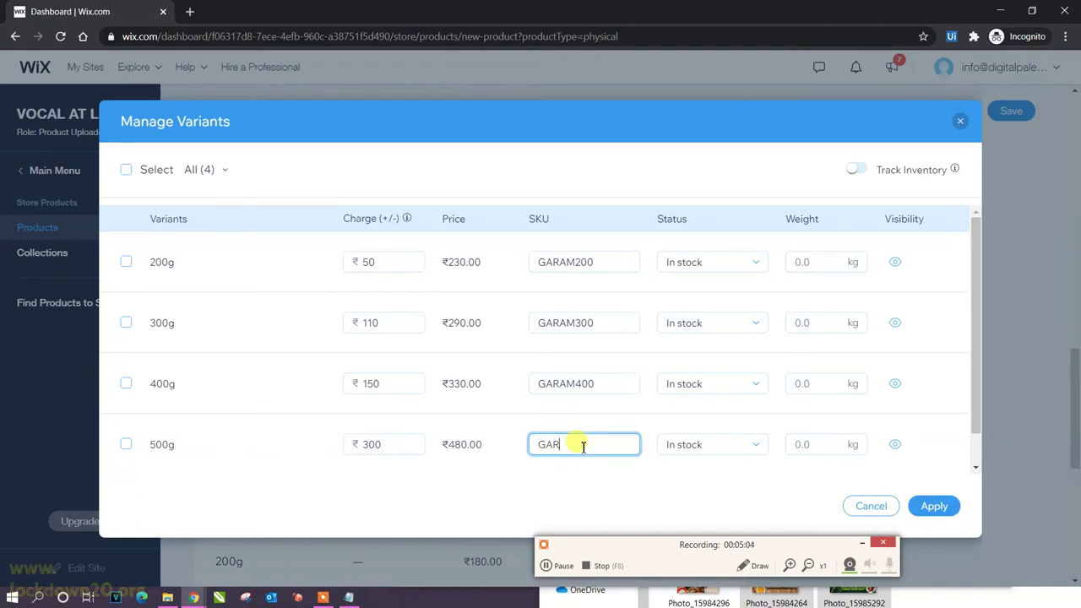
Set the variant weights to .2, .3, .4 and .5 kg and apply the variant details.
{"action": "left_click", "coordinate": [824, 261]}
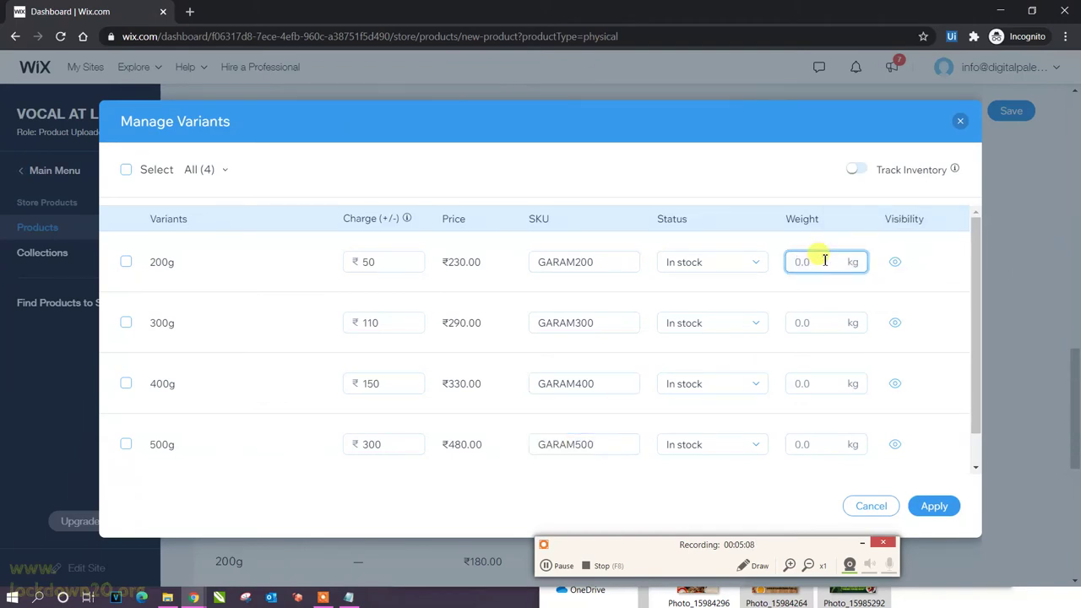
{"action": "type", "text": "02"}
{"action": "left_click_drag", "start_coordinate": [809, 266], "coordinate": [786, 267]}
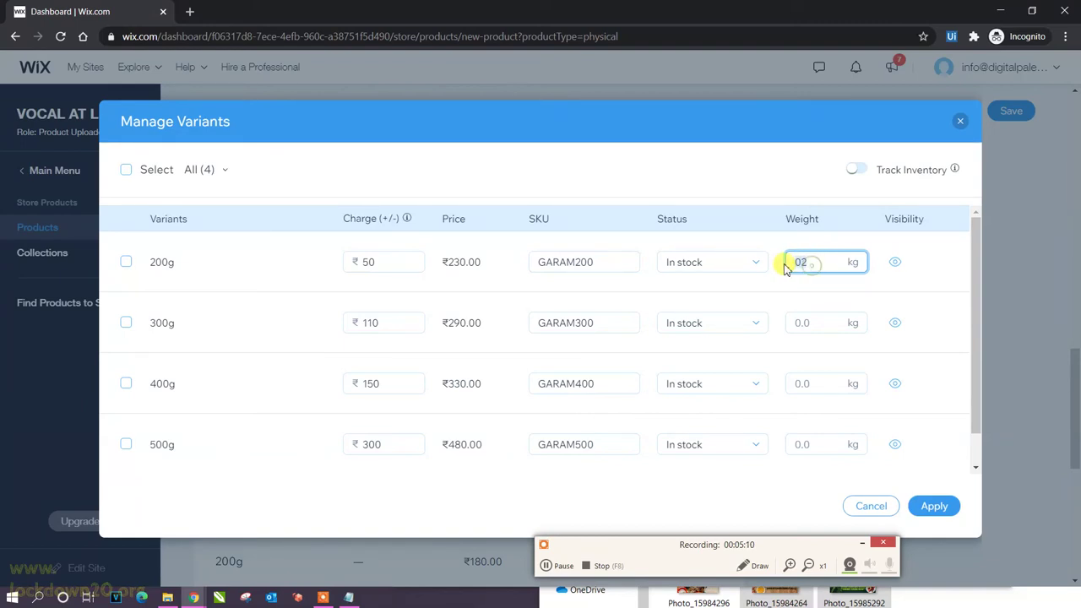
{"action": "left_click", "coordinate": [815, 323]}
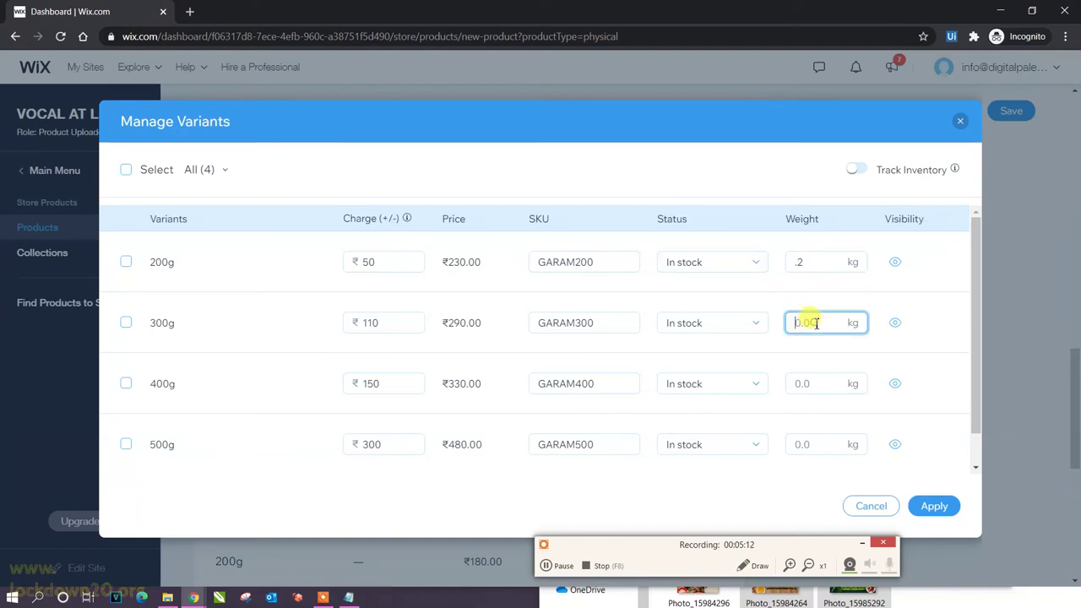
{"action": "type", "text": ".3"}
{"action": "left_click", "coordinate": [798, 383]}
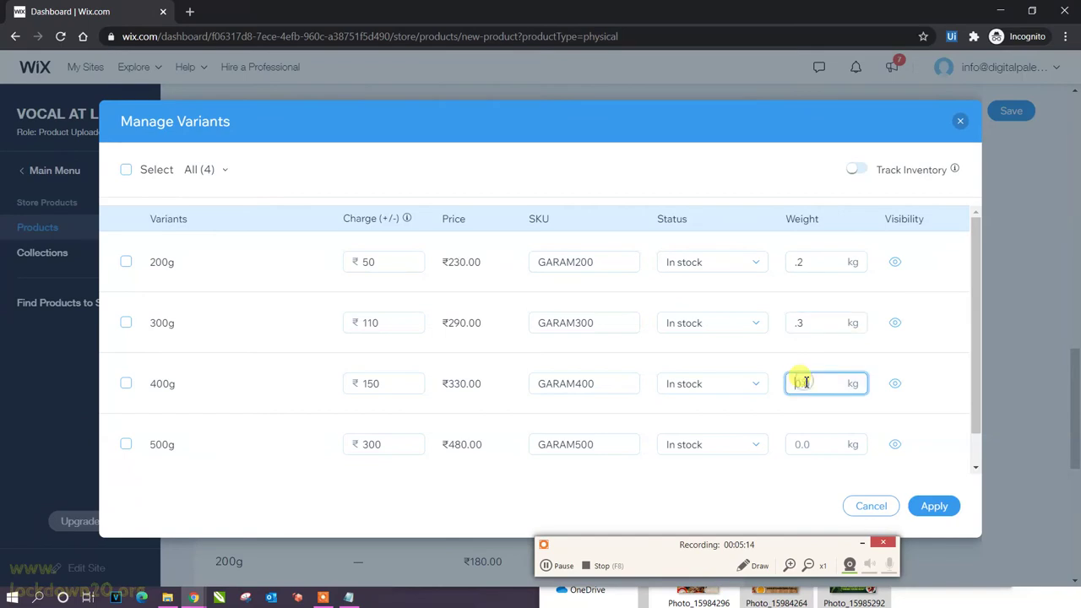
{"action": "type", "text": ".4"}
{"action": "left_click", "coordinate": [816, 445]}
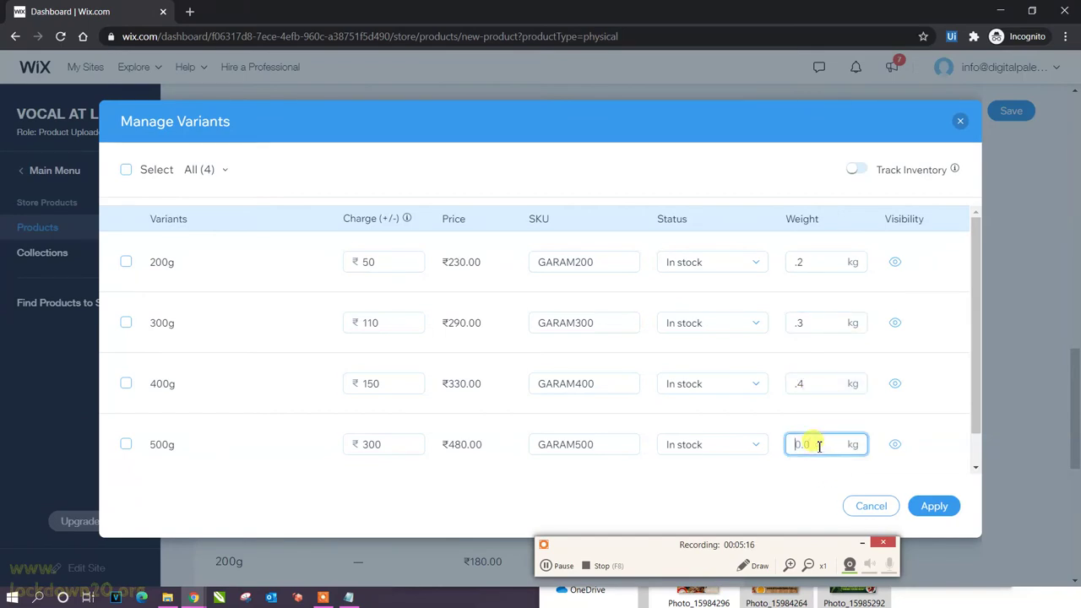
{"action": "scroll", "coordinate": [949, 434], "scroll_direction": "down", "scroll_amount": 1}
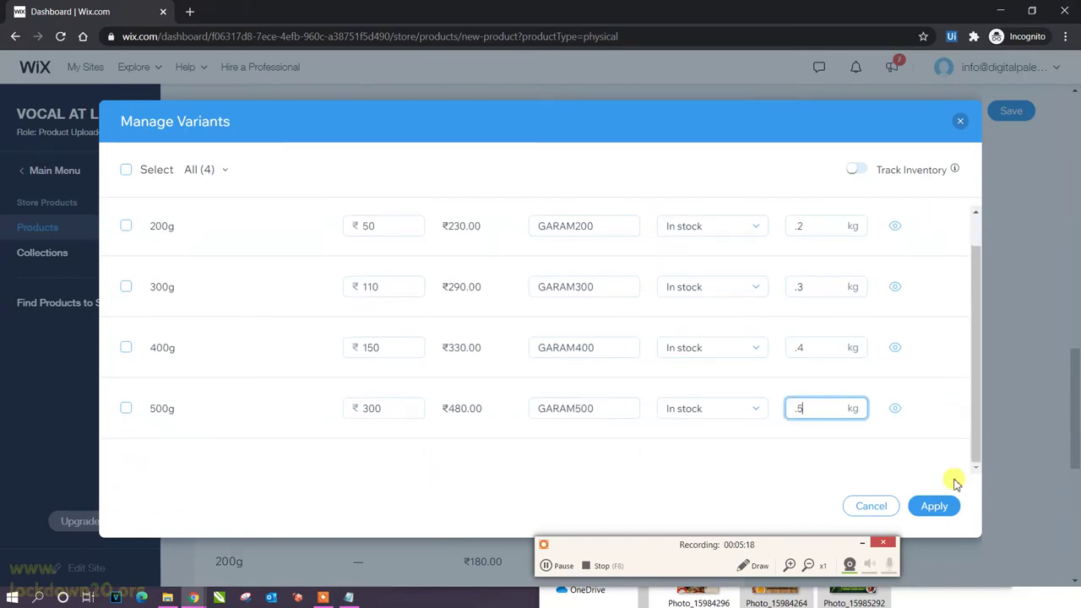
{"action": "left_click", "coordinate": [932, 505]}
Save the new Garam Masala product so it appears in the products list at ₹180.
{"action": "scroll", "coordinate": [574, 391], "scroll_direction": "down", "scroll_amount": 5}
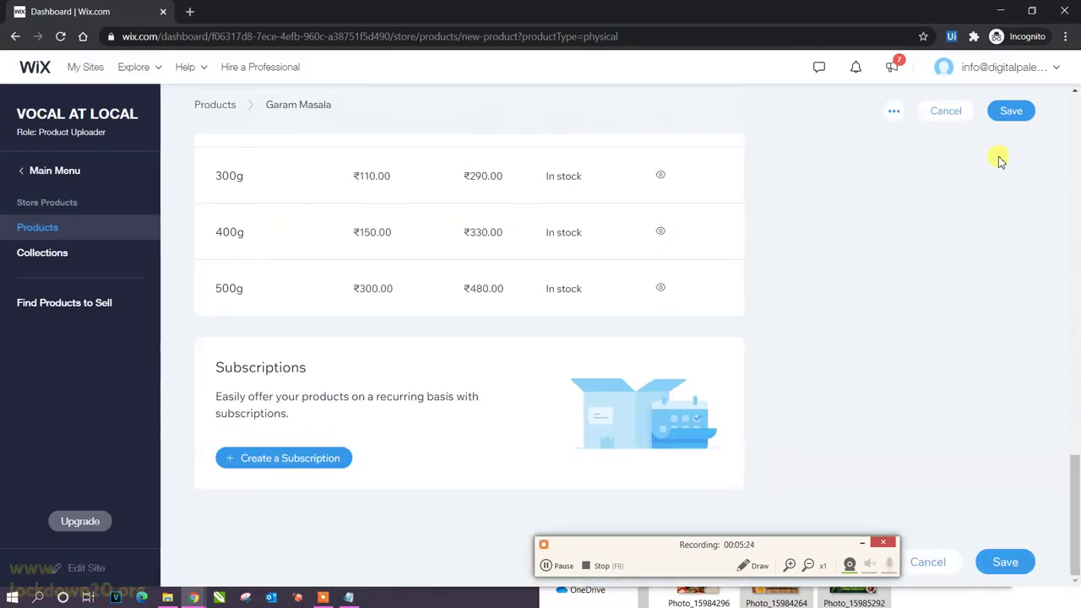
{"action": "left_click", "coordinate": [1018, 122]}
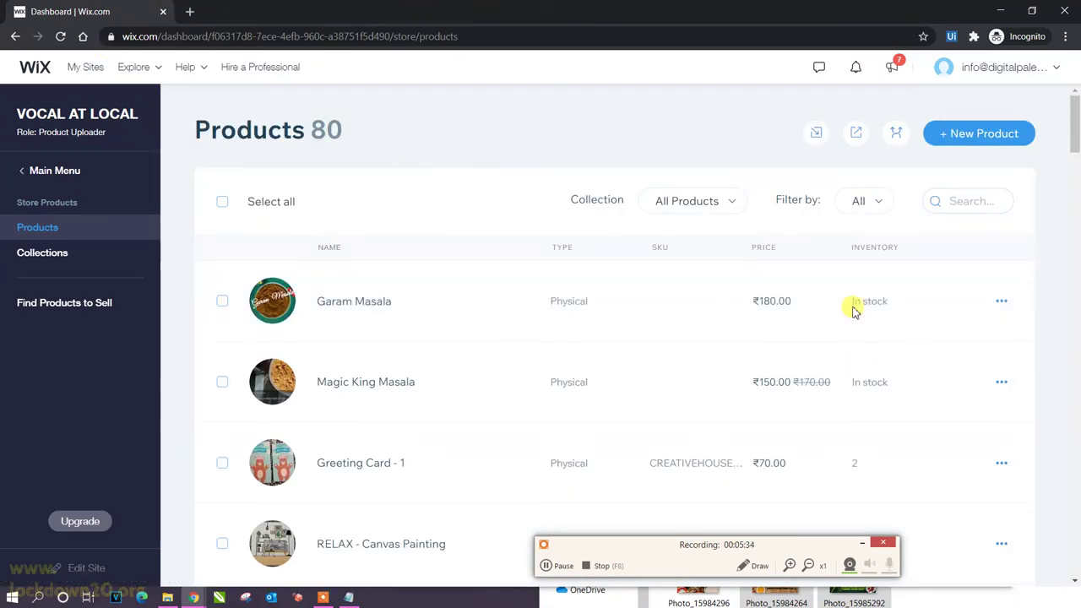
Load vocalatlocal.com in a new Chrome tab from the 'vocal' address-bar suggestion.
{"action": "left_click", "coordinate": [186, 11]}
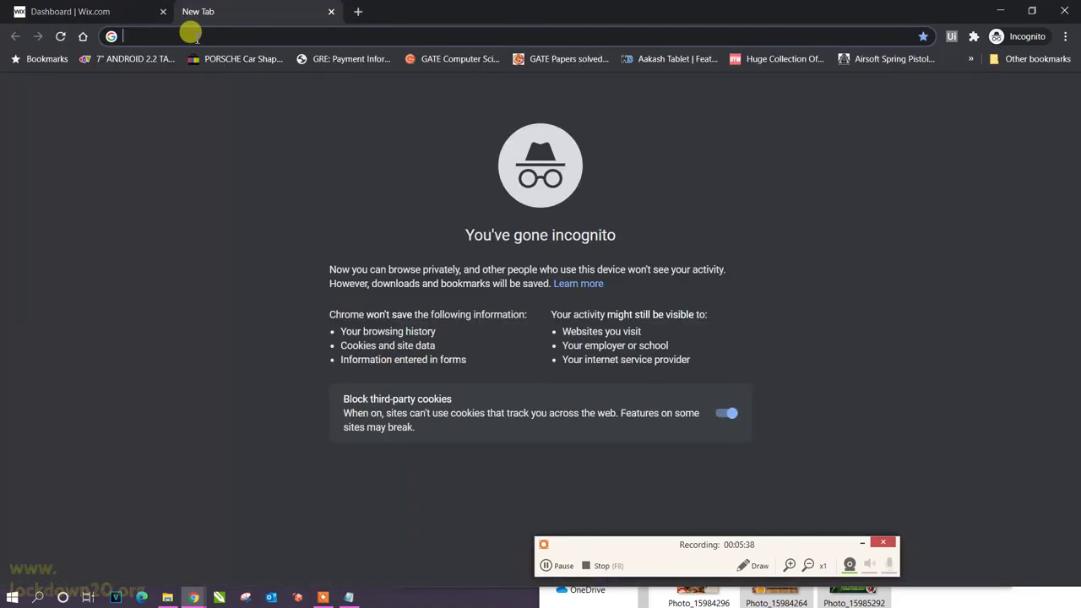
{"action": "type", "text": "vocalatlocal.com"}
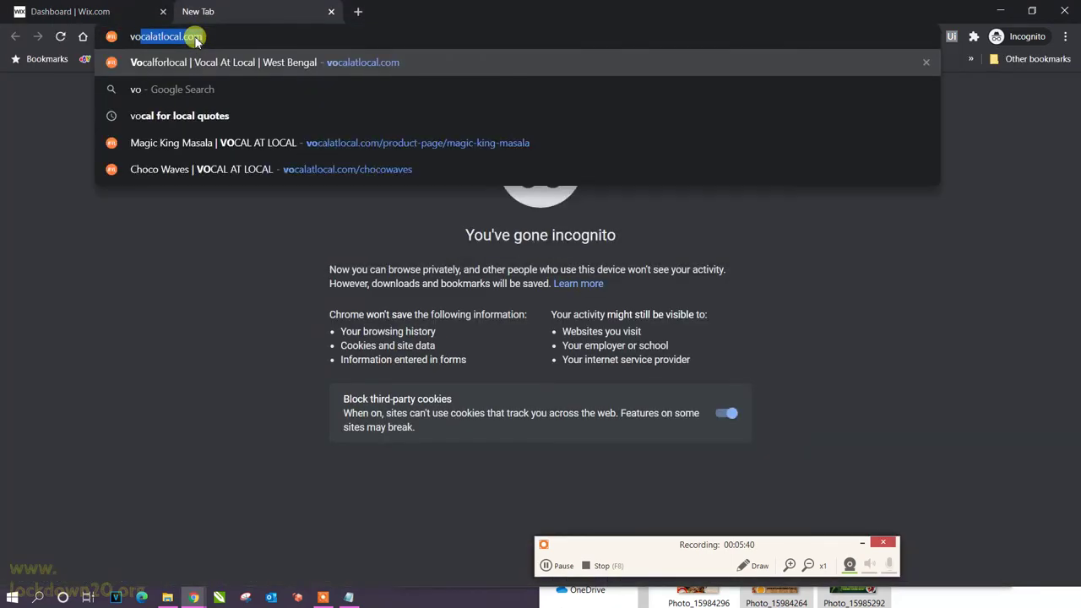
{"action": "key", "text": "Return"}
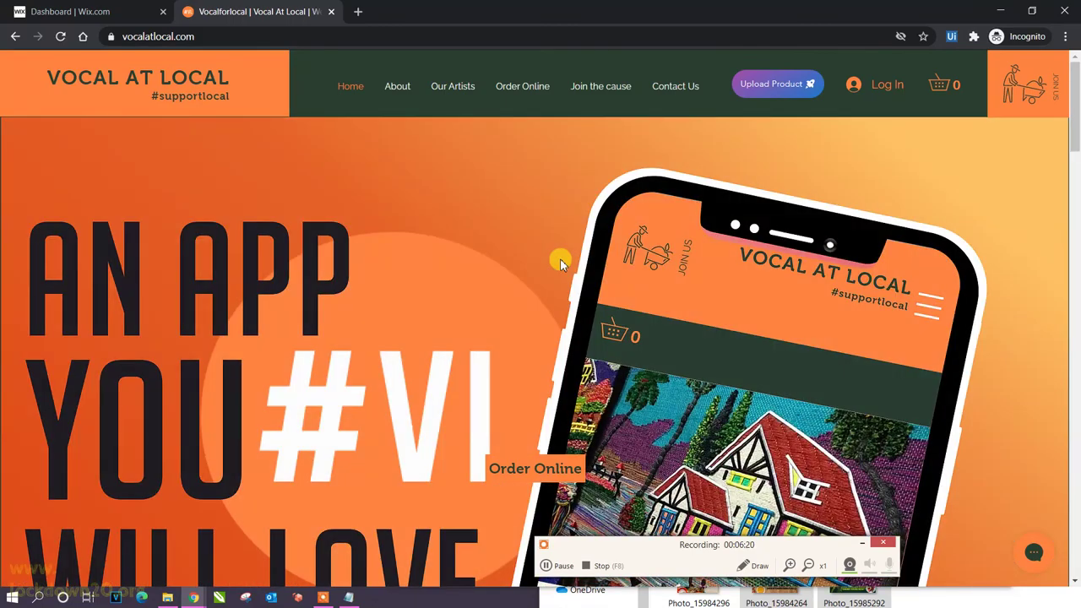
Go to the Hastkala_Kolkata page under Our Artists and scroll to its Garam Masala product grid.
{"action": "scroll", "coordinate": [561, 253], "scroll_direction": "down", "scroll_amount": 10}
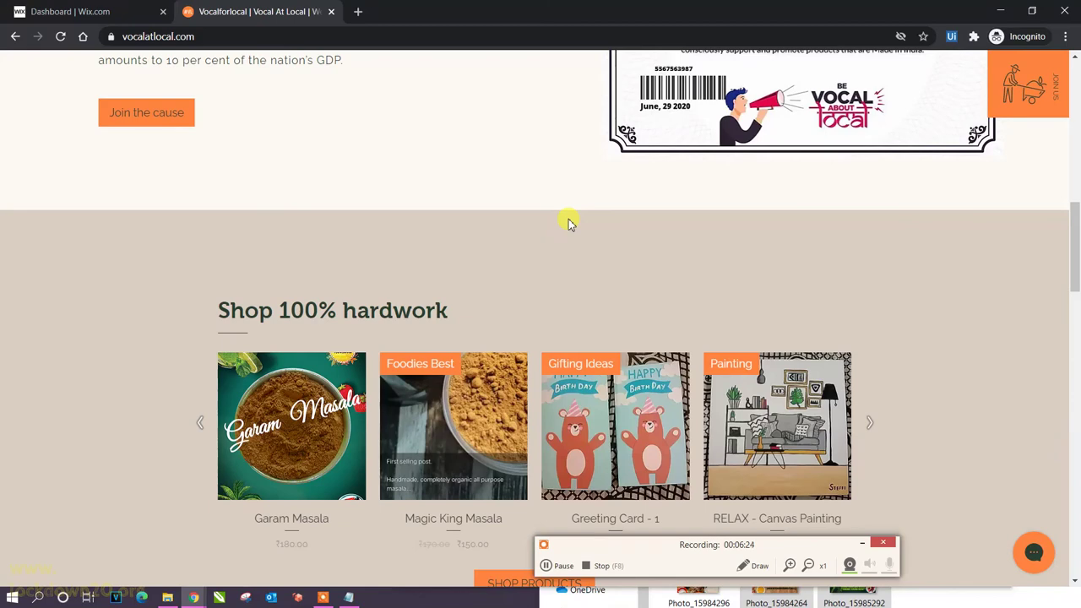
{"action": "scroll", "coordinate": [568, 223], "scroll_direction": "up", "scroll_amount": 10}
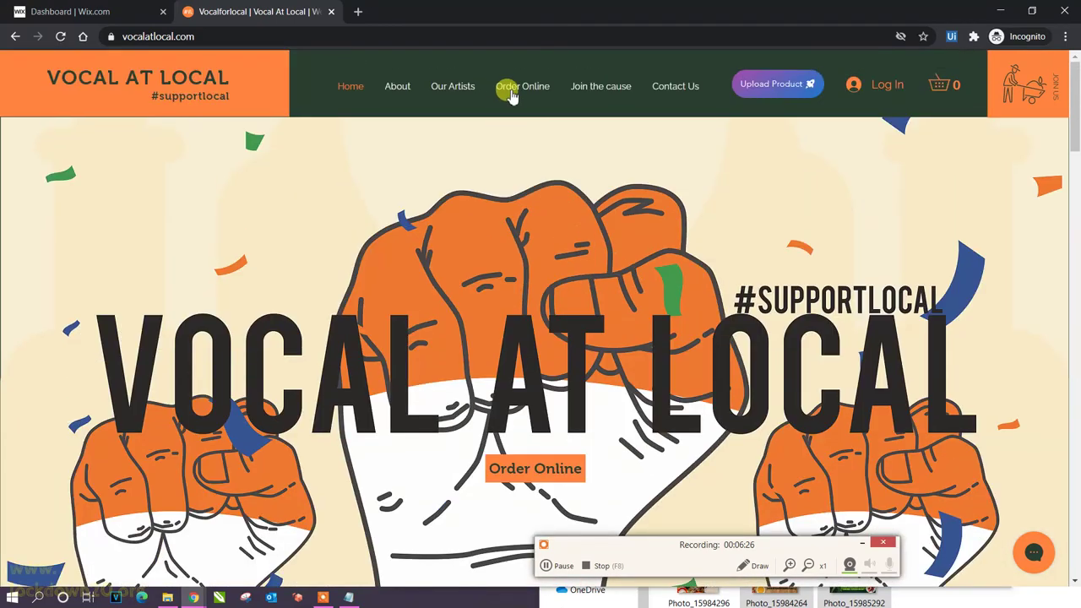
{"action": "mouse_move", "coordinate": [444, 90]}
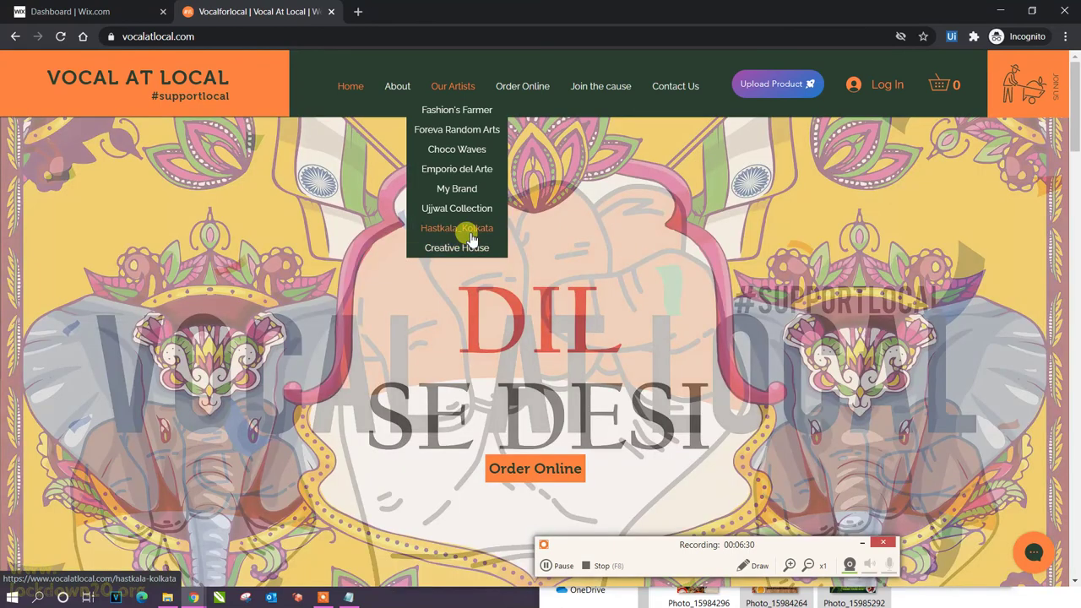
{"action": "left_click", "coordinate": [471, 237]}
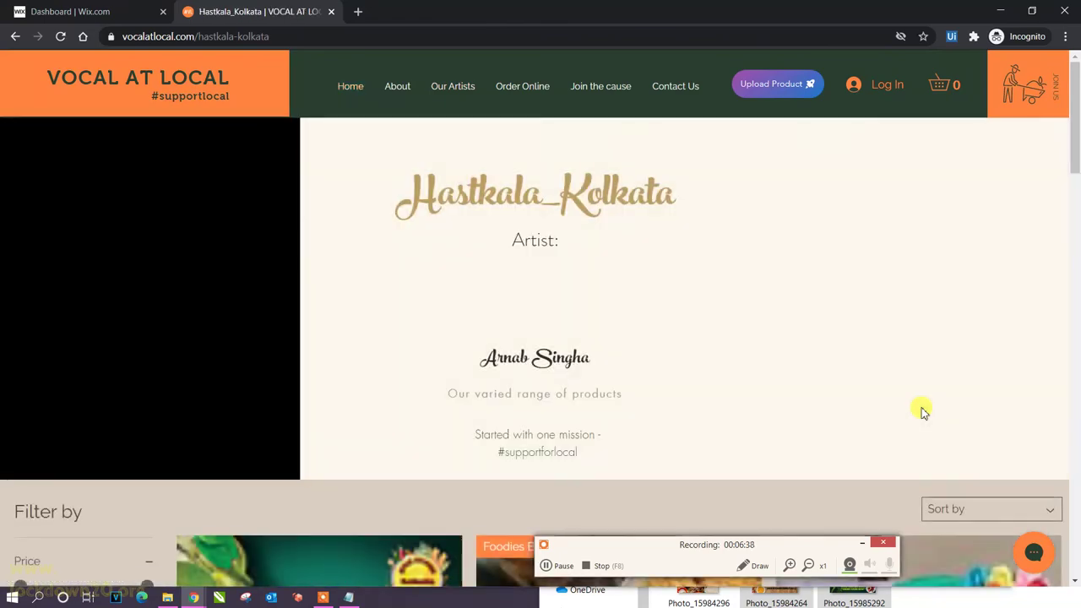
{"action": "scroll", "coordinate": [921, 411], "scroll_direction": "down", "scroll_amount": 3}
{"action": "scroll", "coordinate": [914, 390], "scroll_direction": "down", "scroll_amount": 4}
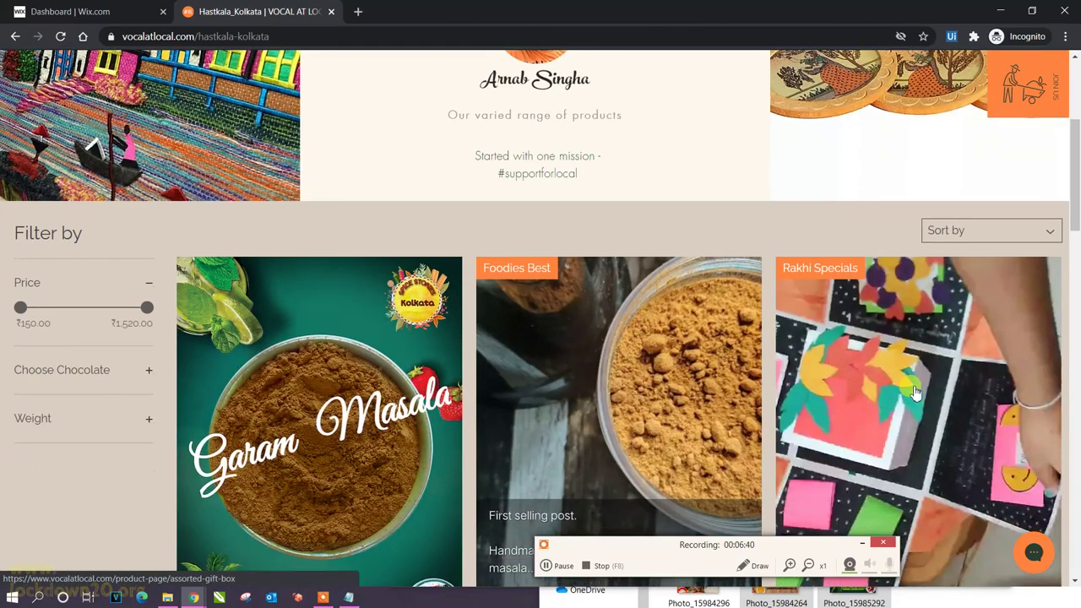